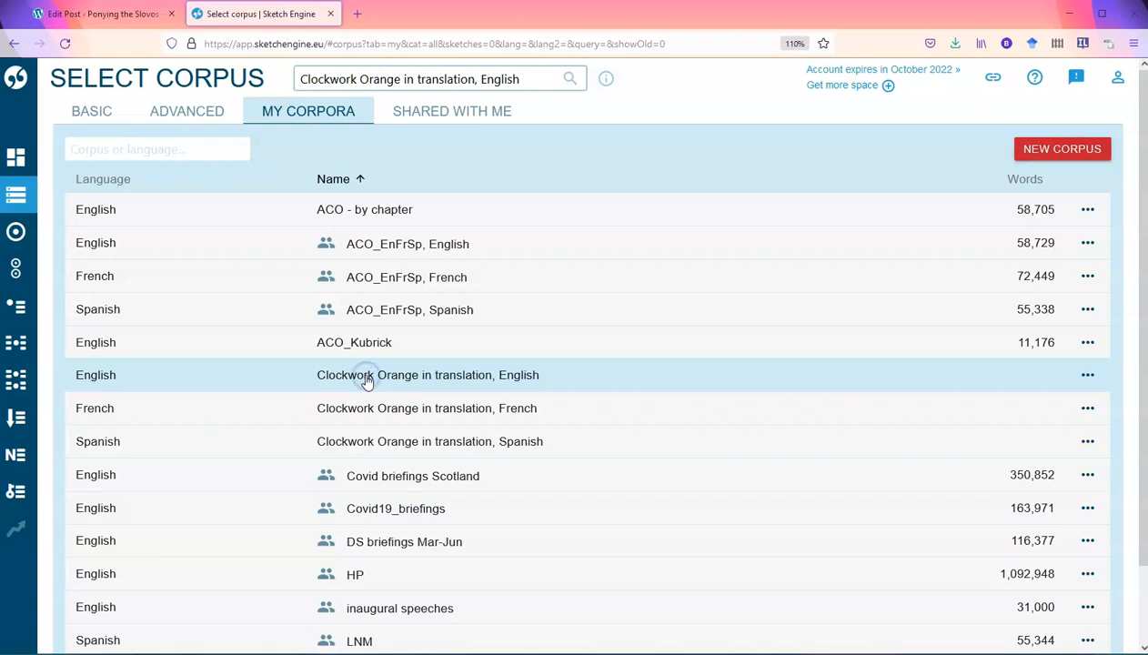
- Extract basic keywords from the "Clockwork Orange in translation, English" corpus and show 500 single-word results per page
left_click(481, 387)
mouse_move(19, 499)
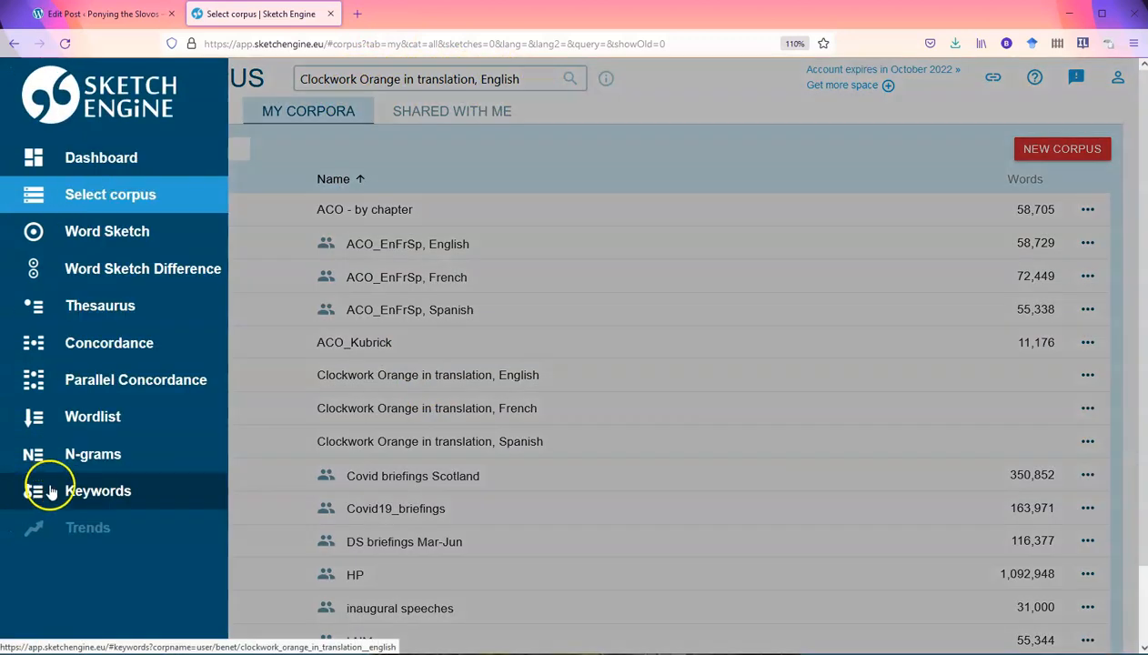
left_click(38, 489)
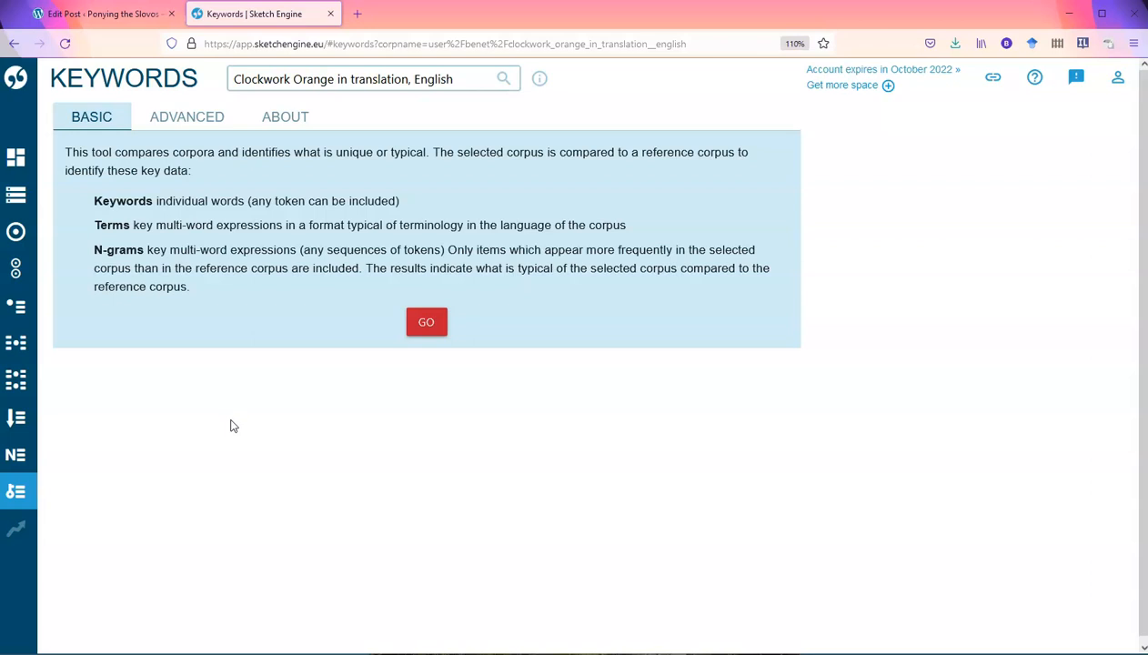
left_click(427, 324)
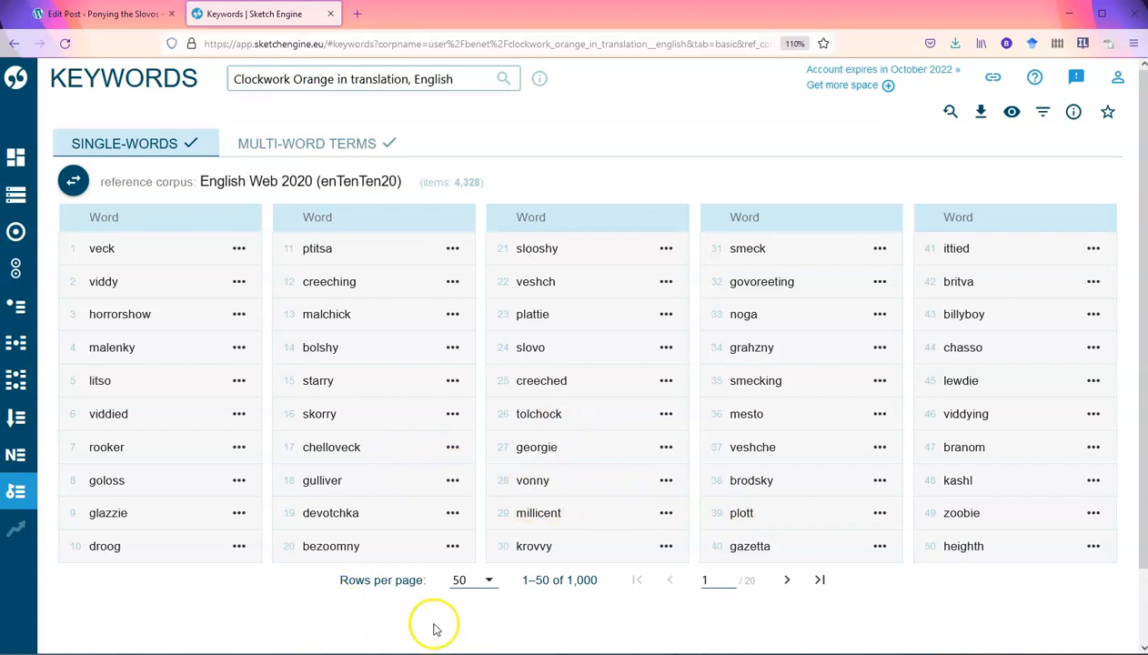
left_click(488, 584)
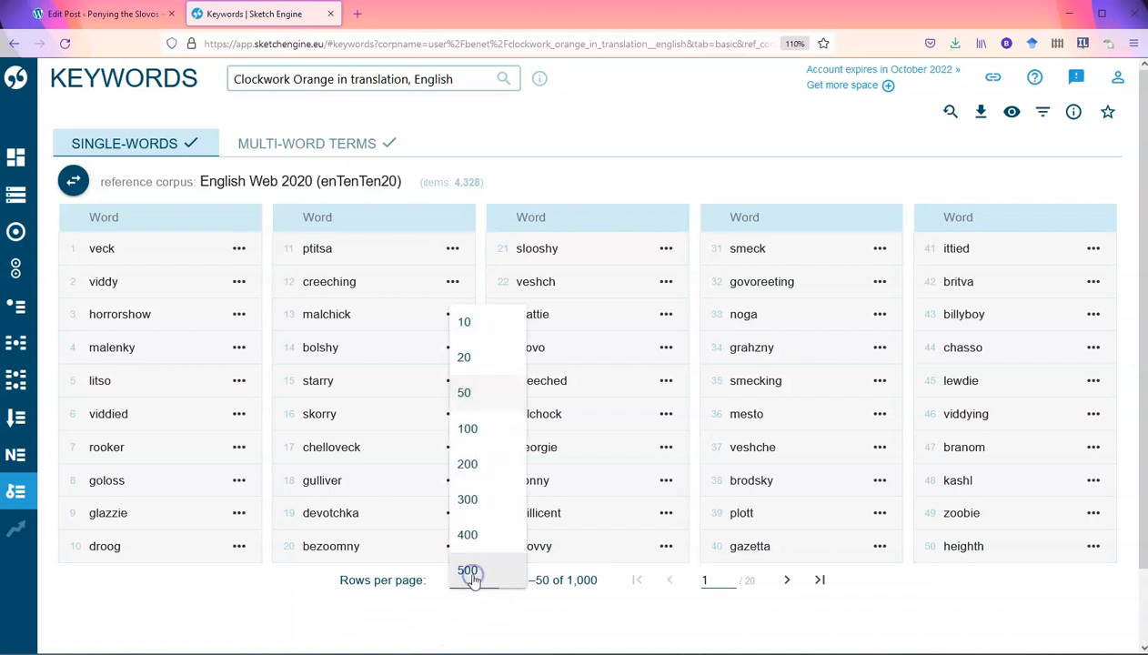
left_click(469, 571)
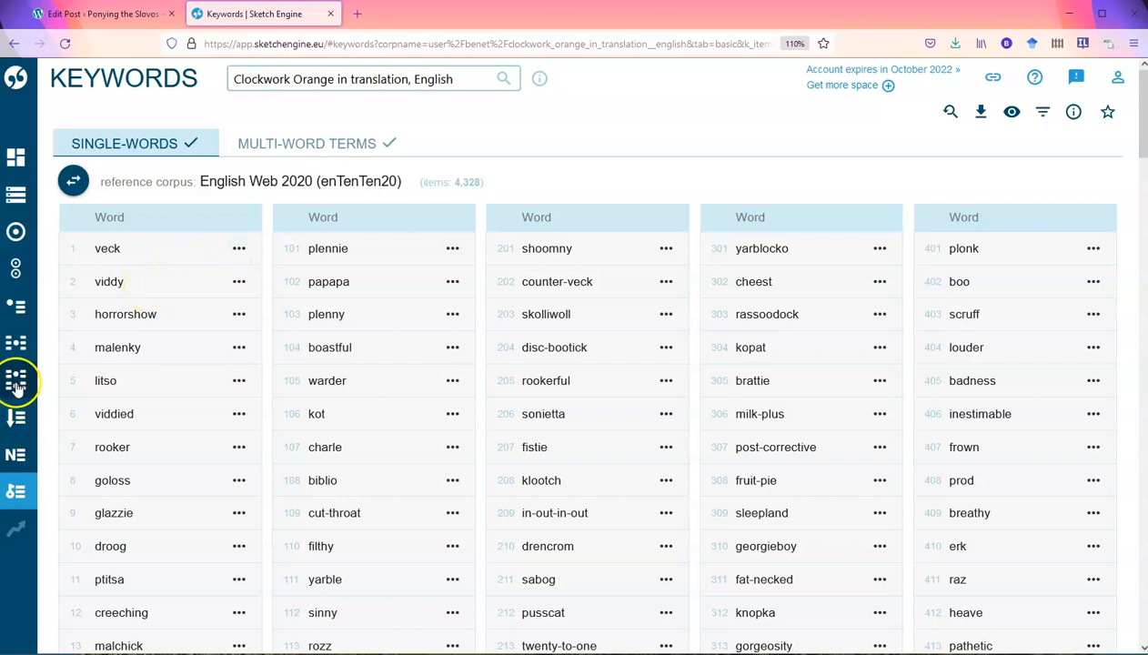
- Run a basic parallel concordance search for "veck" in English with French as the translation language
mouse_move(17, 386)
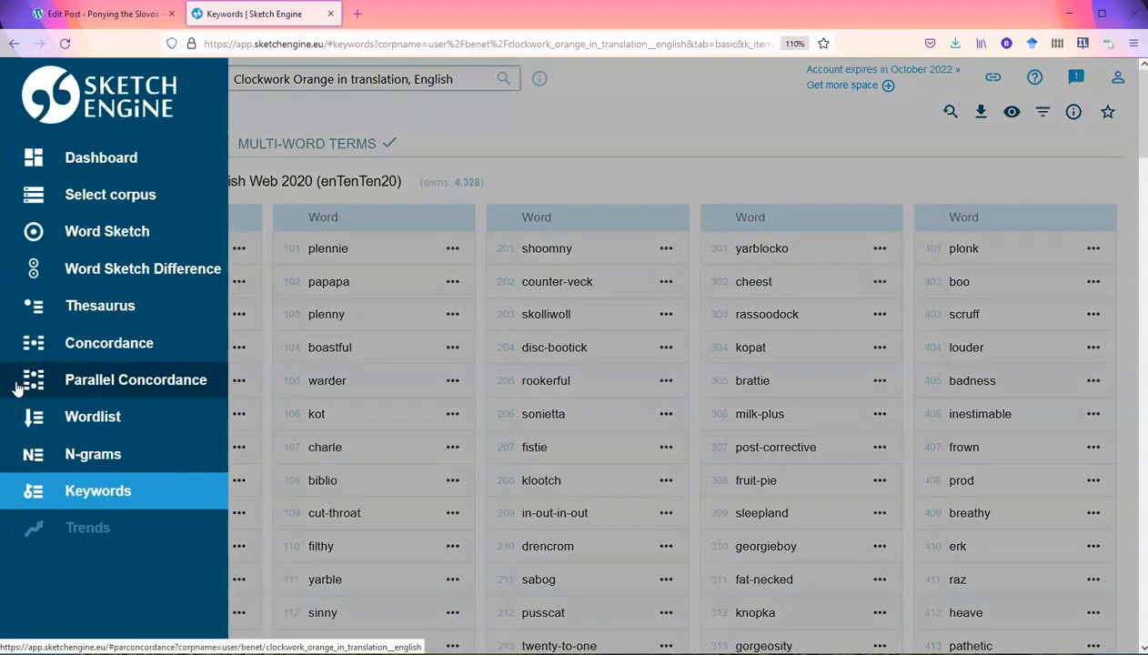
left_click(65, 386)
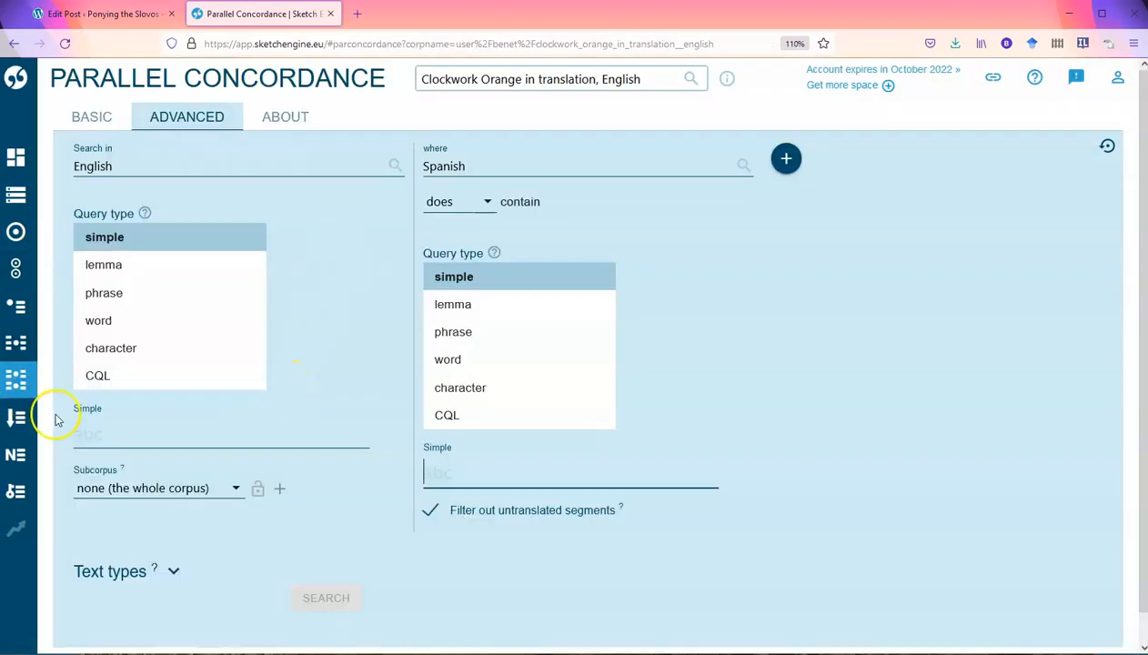
mouse_move(19, 501)
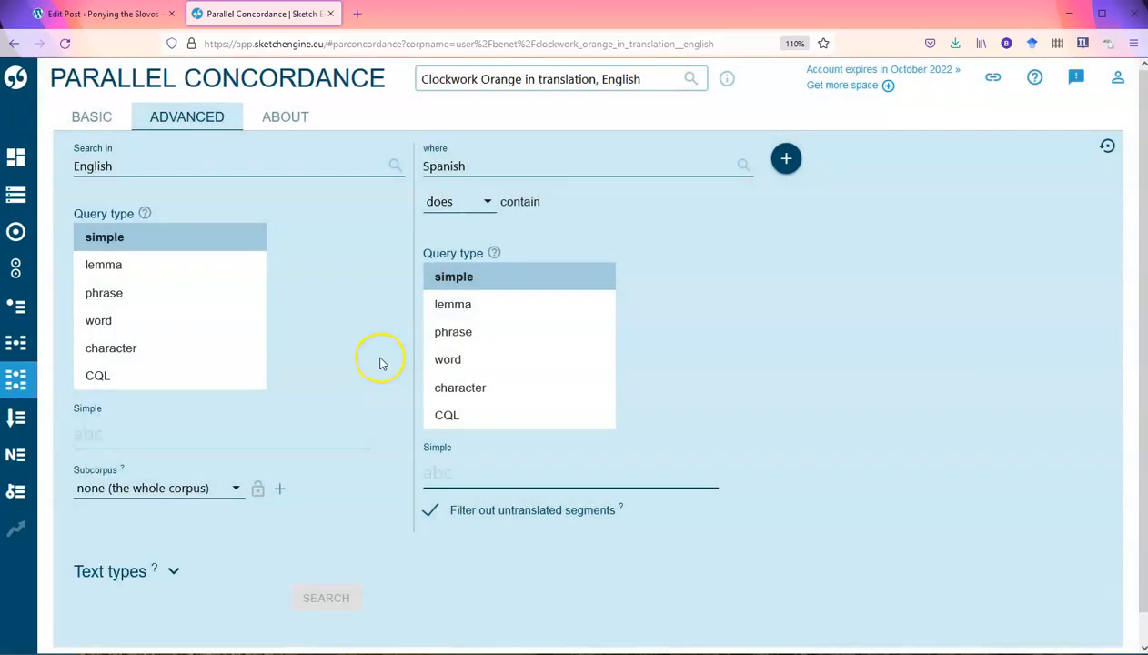
left_click(82, 118)
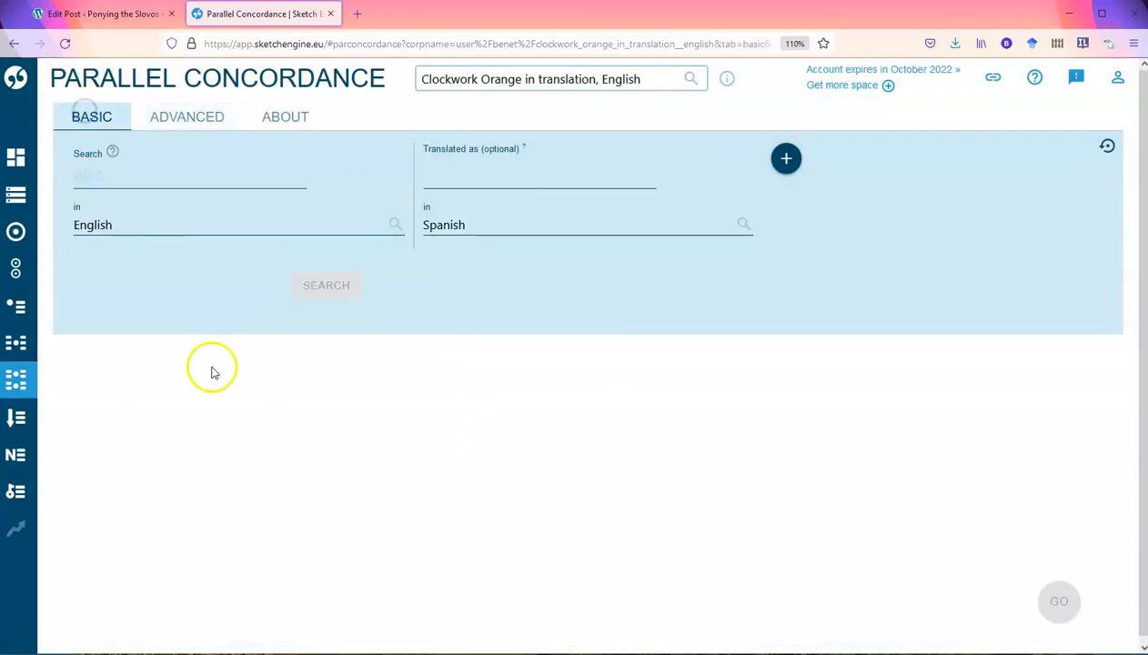
left_click(102, 175)
type("V")
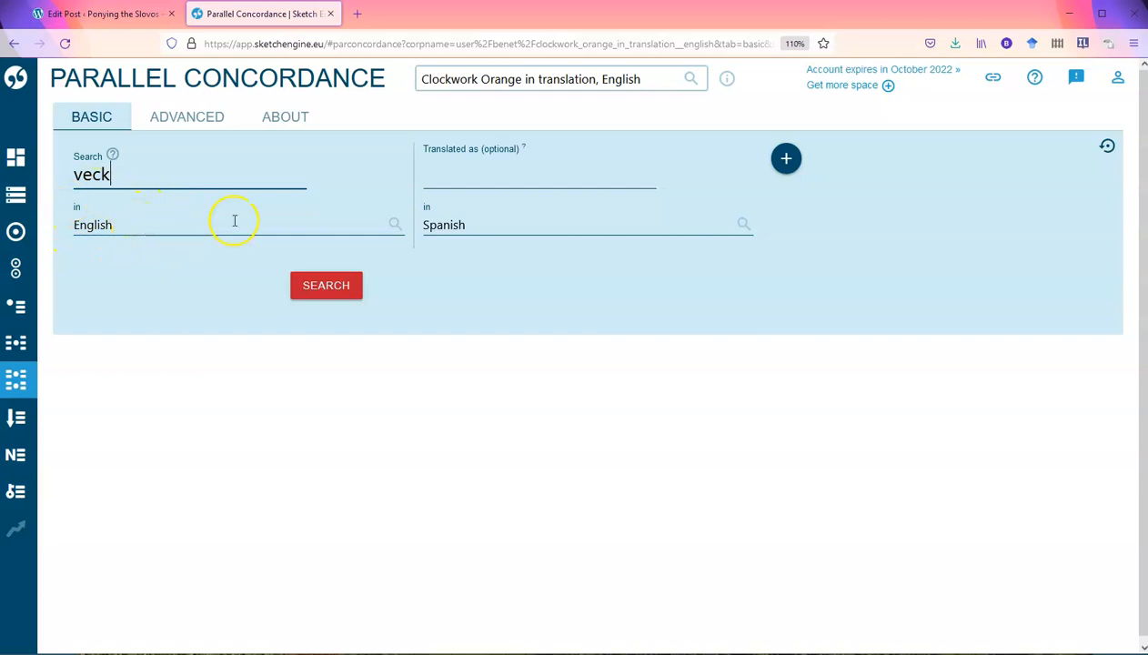
left_click(524, 244)
left_click(454, 250)
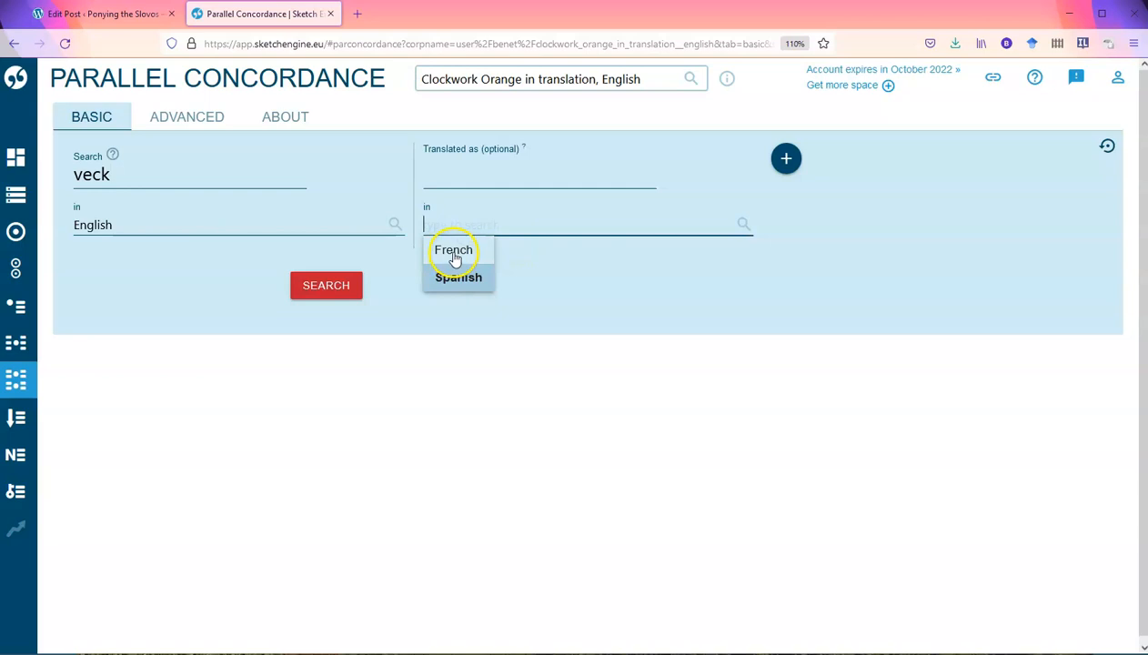
left_click(321, 293)
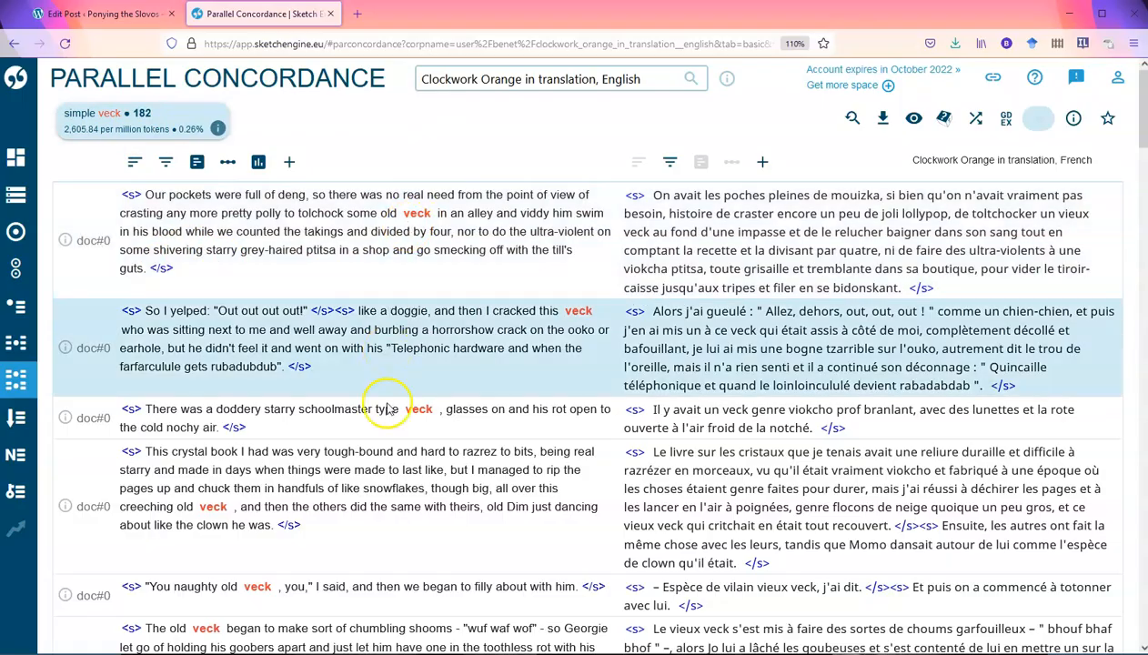
- Examine the aligned concordance lines to compare each English "veck" with its French rendering
scroll(397, 582, "down", 5)
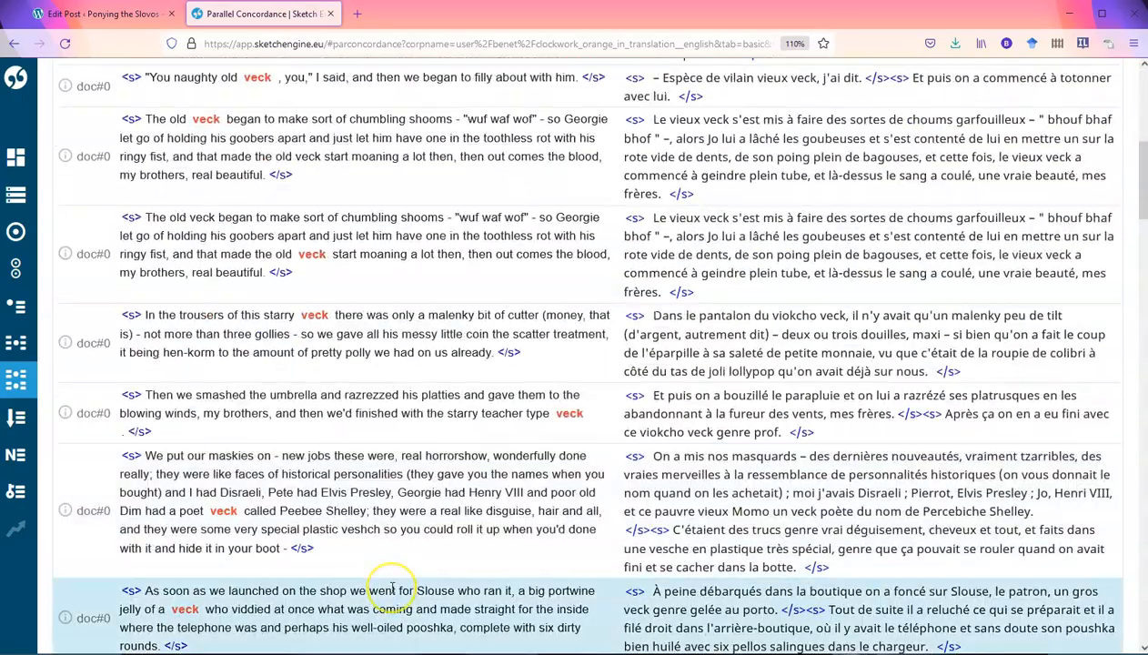
scroll(393, 587, "down", 15)
scroll(396, 589, "up", 20)
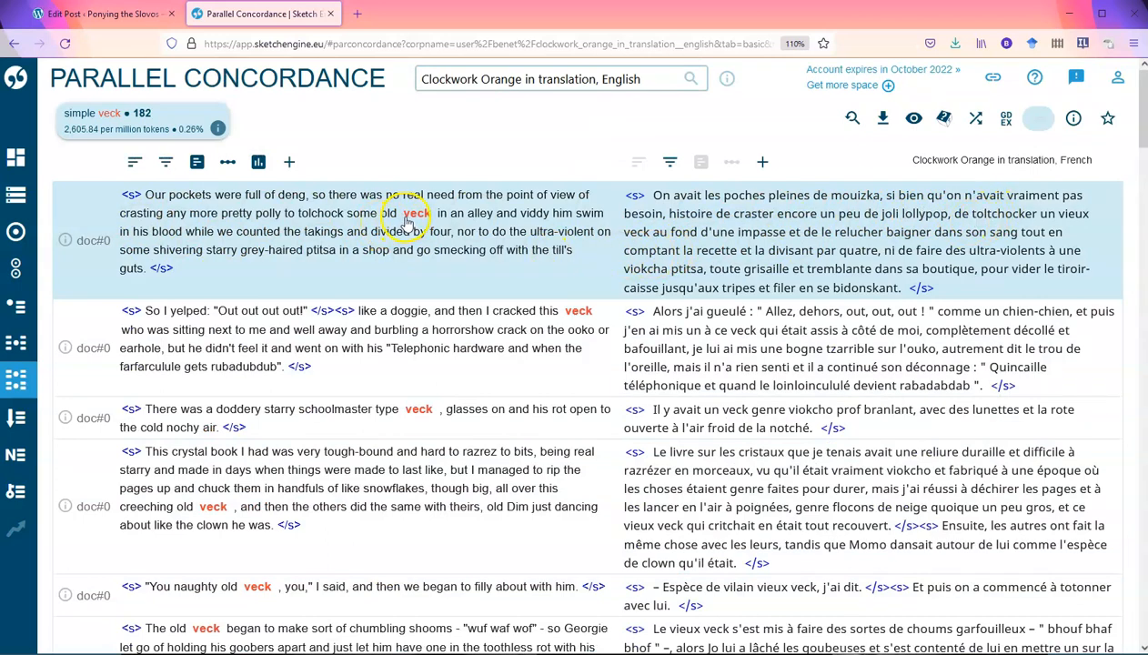
double_click(628, 233)
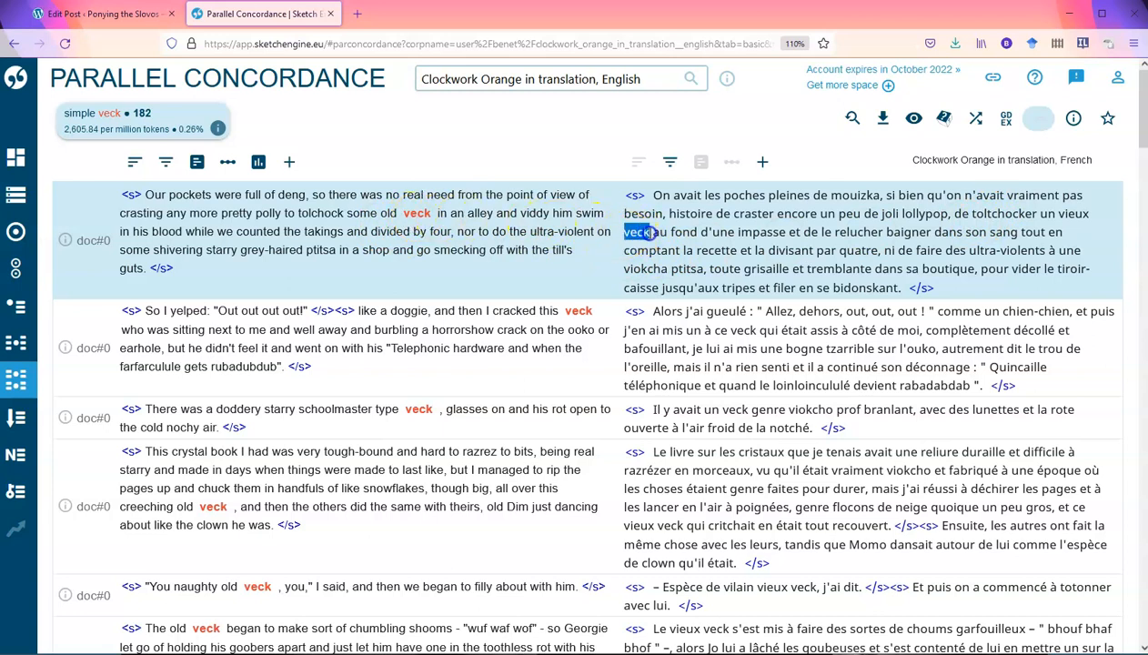
scroll(793, 364, "down", 2)
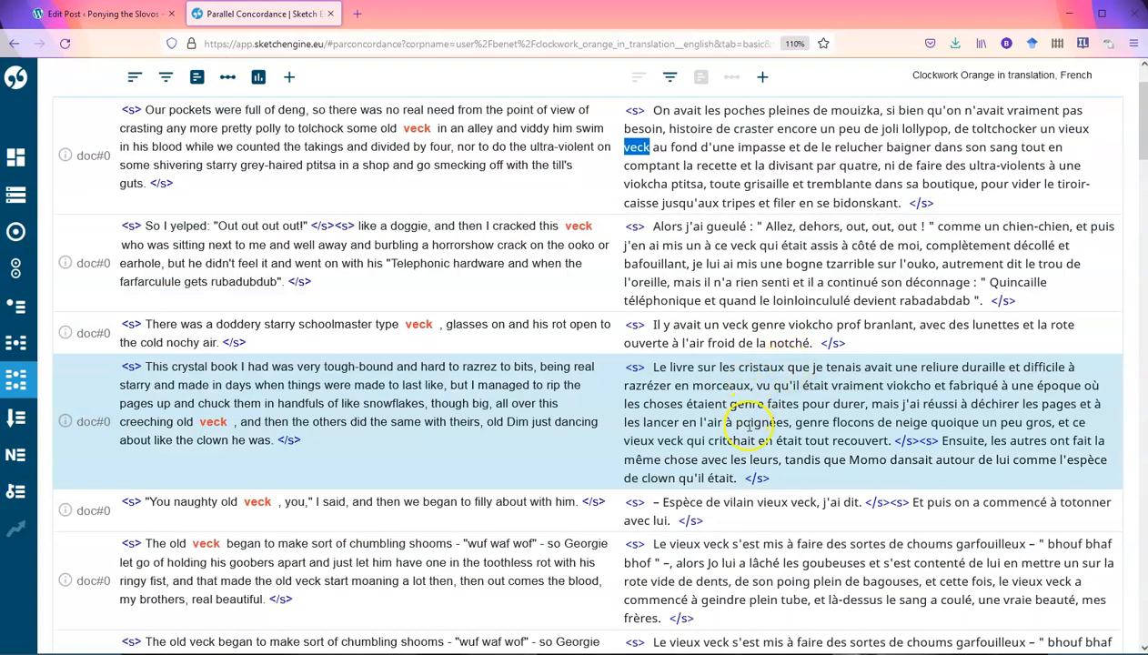
scroll(783, 455, "down", 2)
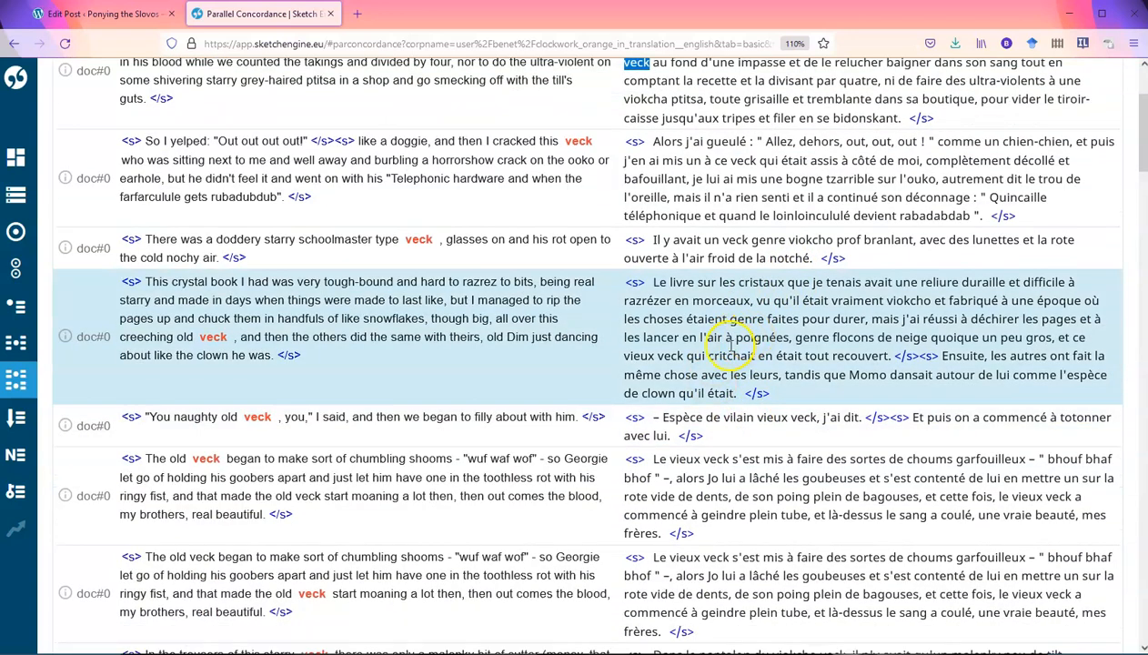
scroll(759, 468, "down", 2)
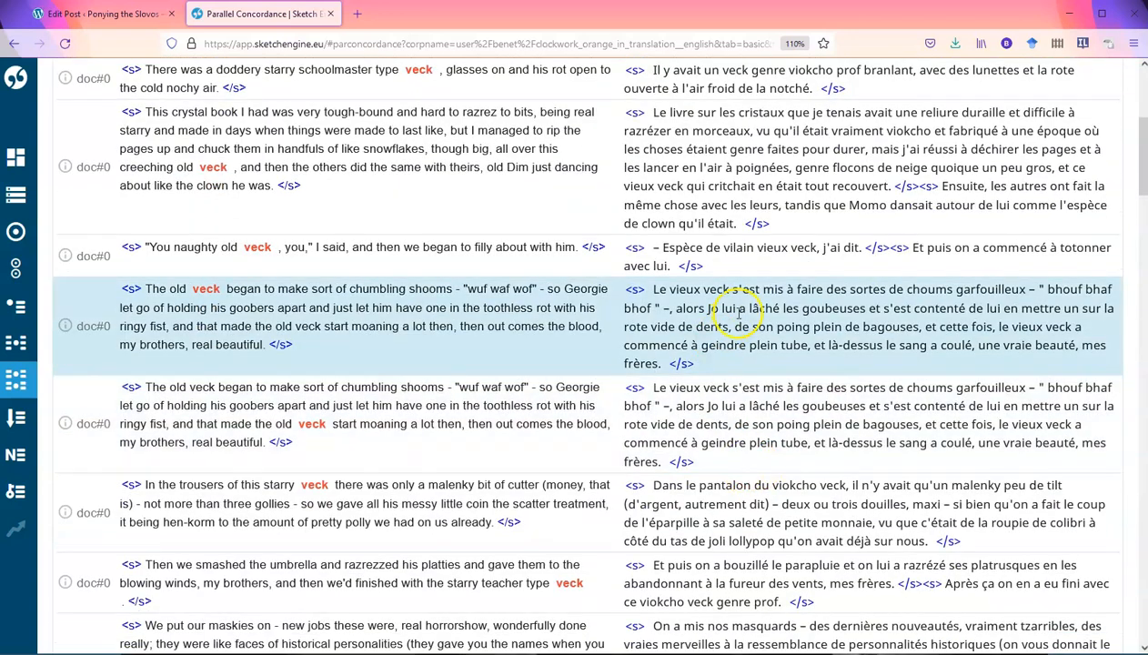
scroll(739, 308, "up", 3)
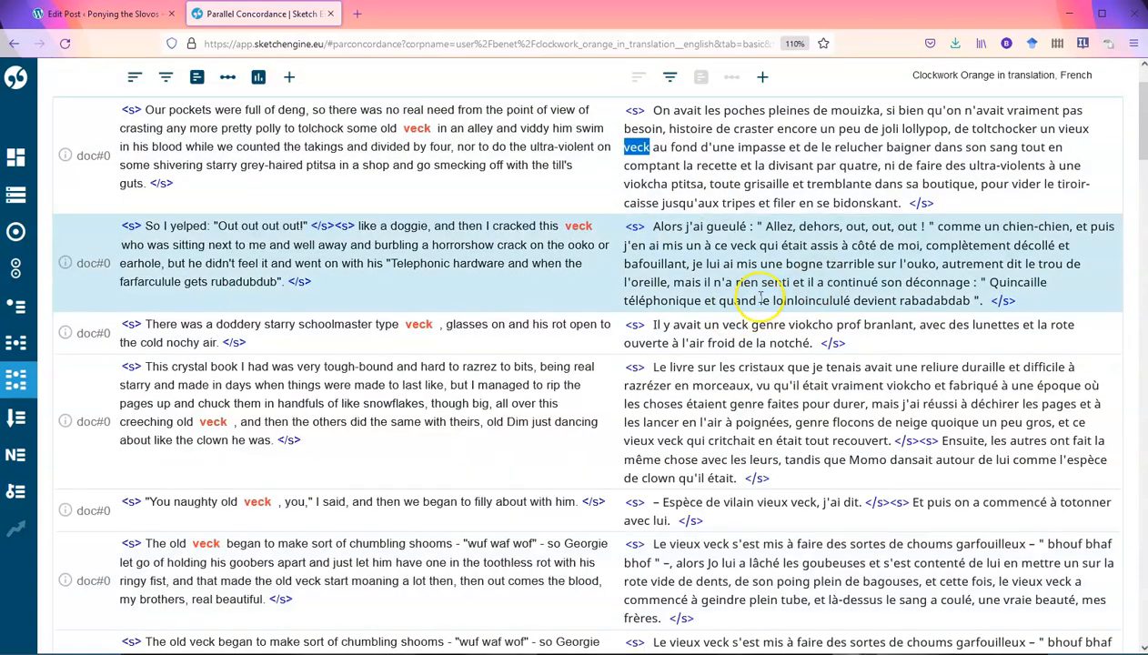
scroll(755, 296, "up", 1)
left_click(716, 239)
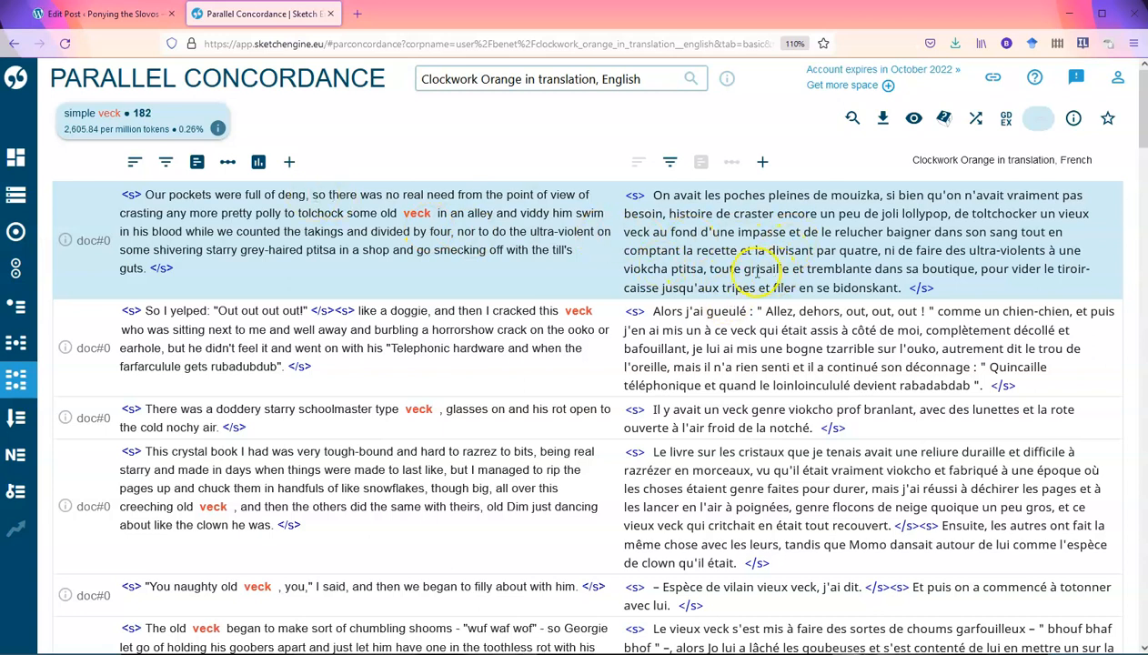
- Review the download format options for the concordance results and close them
left_click(882, 121)
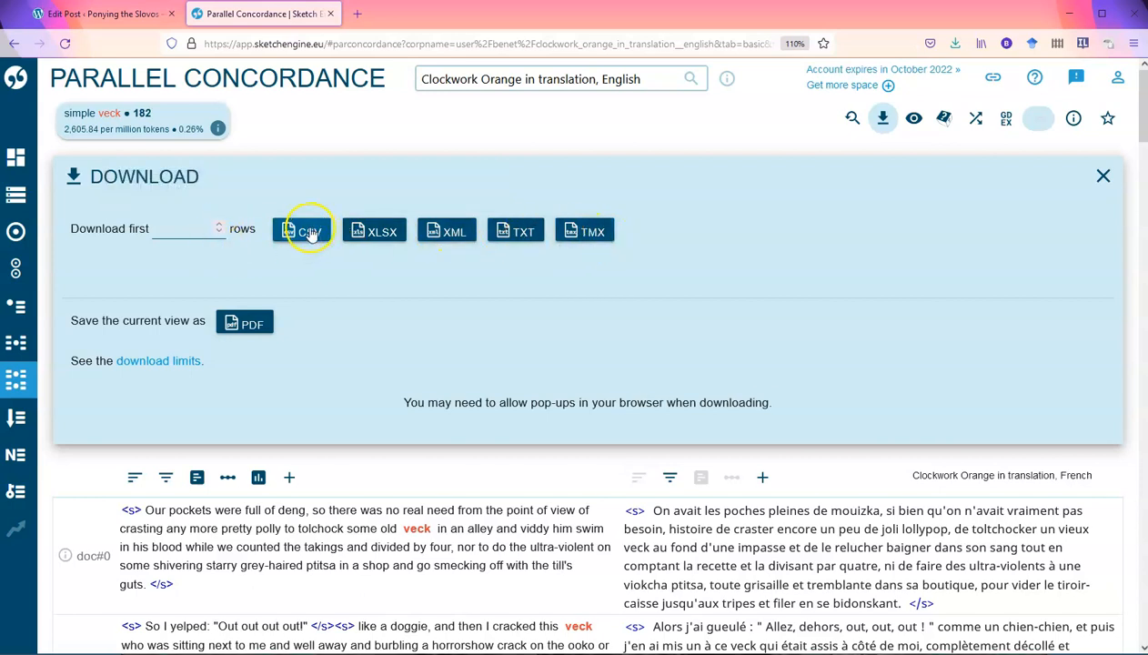
left_click(384, 239)
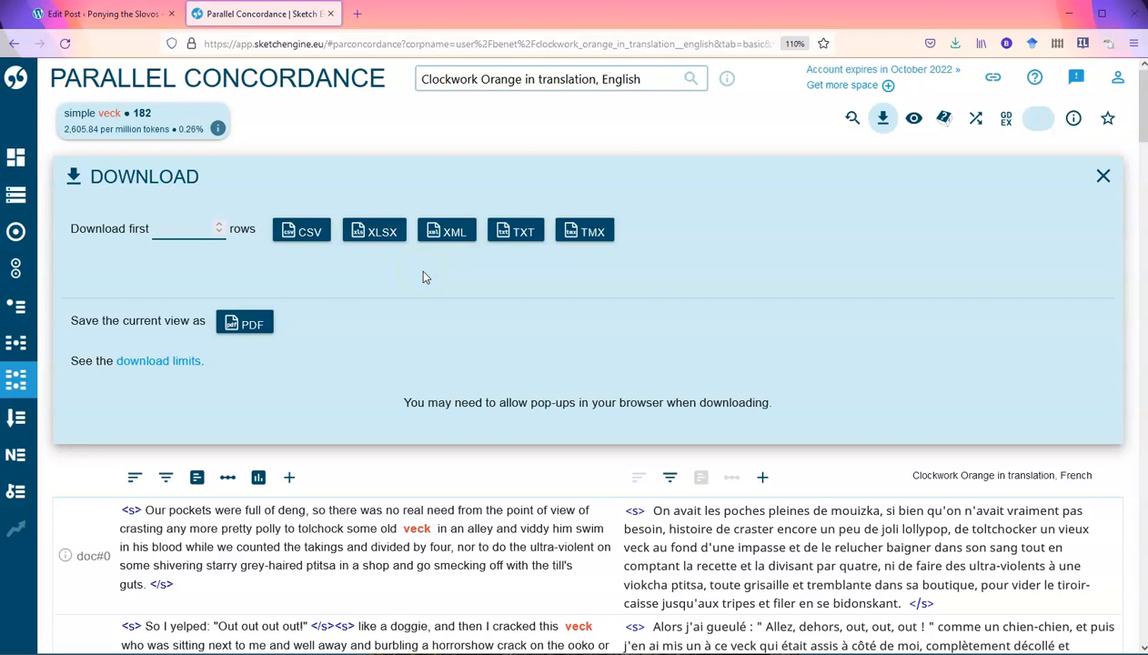
left_click(1103, 176)
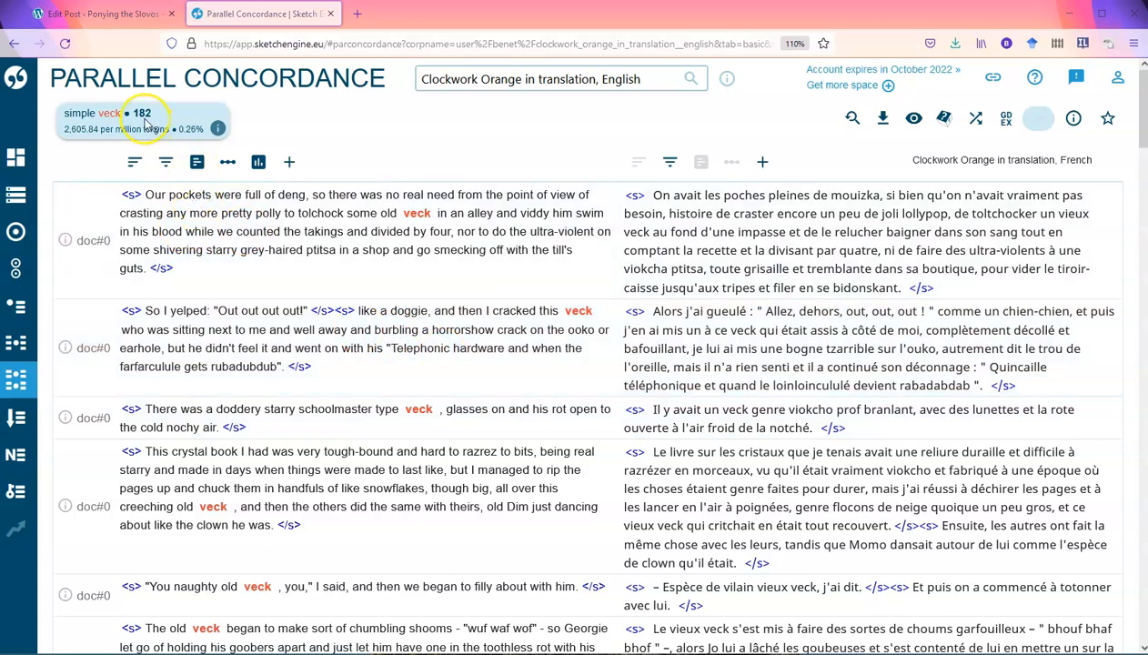
- Generate the frequency list of KWIC word forms for "veck" in the English text
left_click(197, 164)
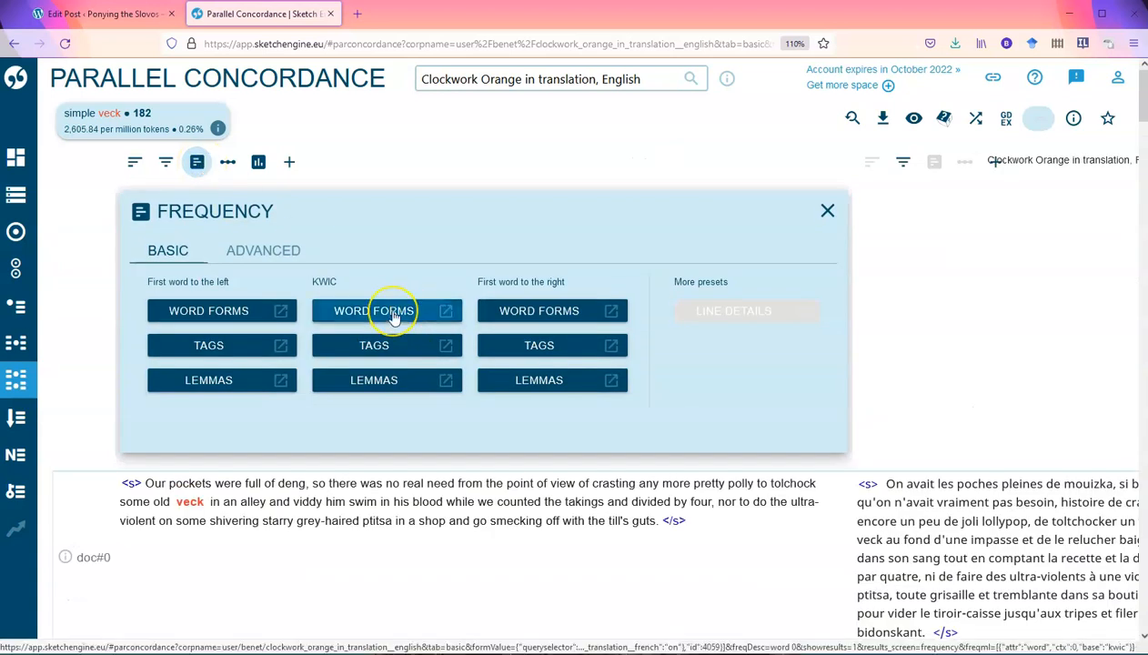
left_click(394, 314)
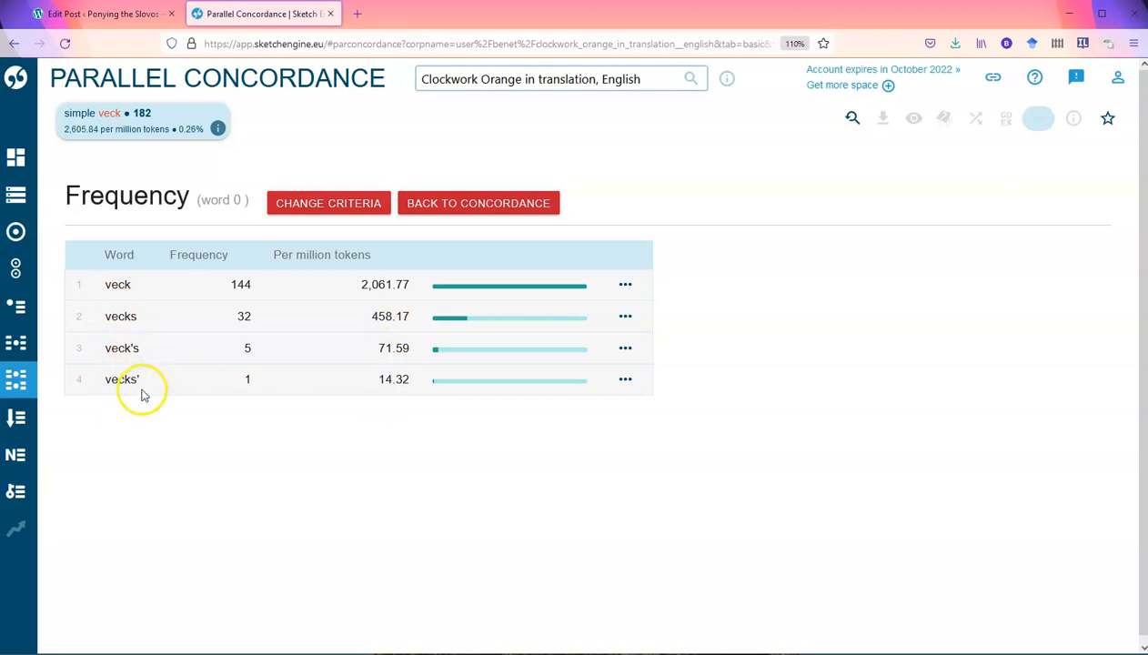
- View the concordance lines for the word form "veck's" and remove that filter to restore the full concordance
left_click(625, 348)
left_click(627, 351)
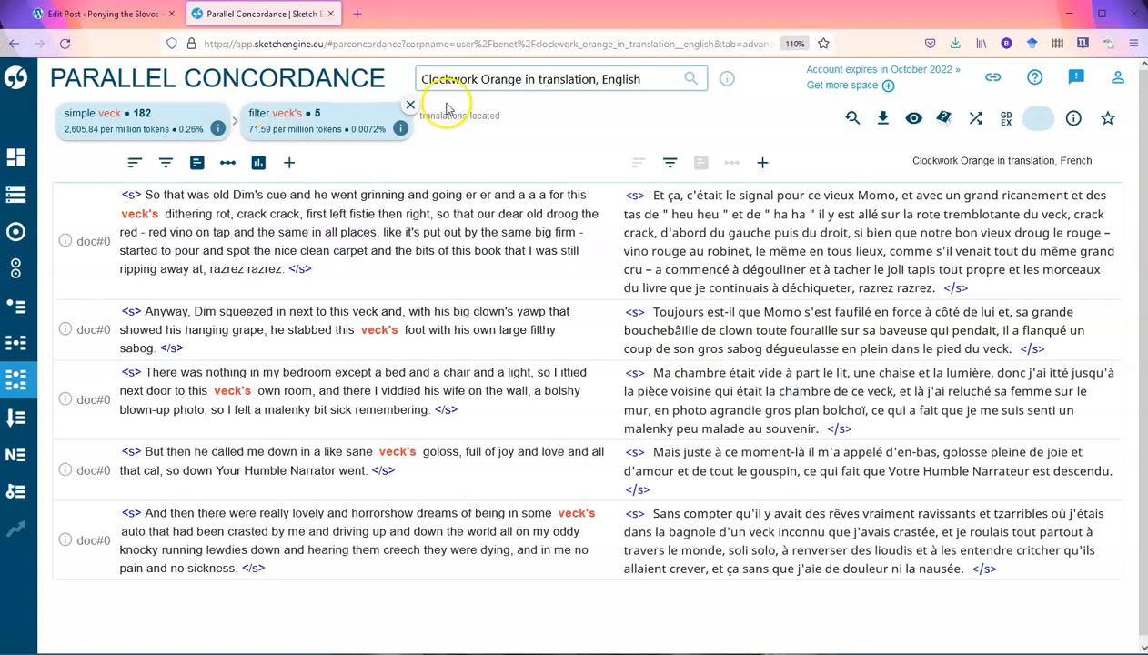
left_click(411, 106)
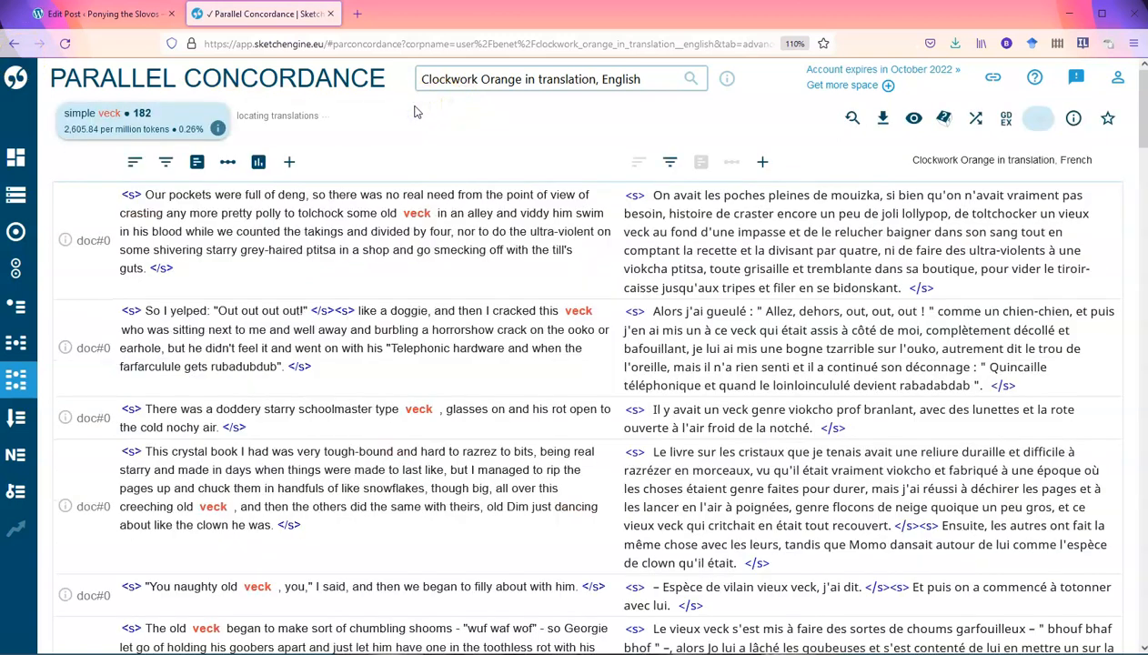
left_click(405, 282)
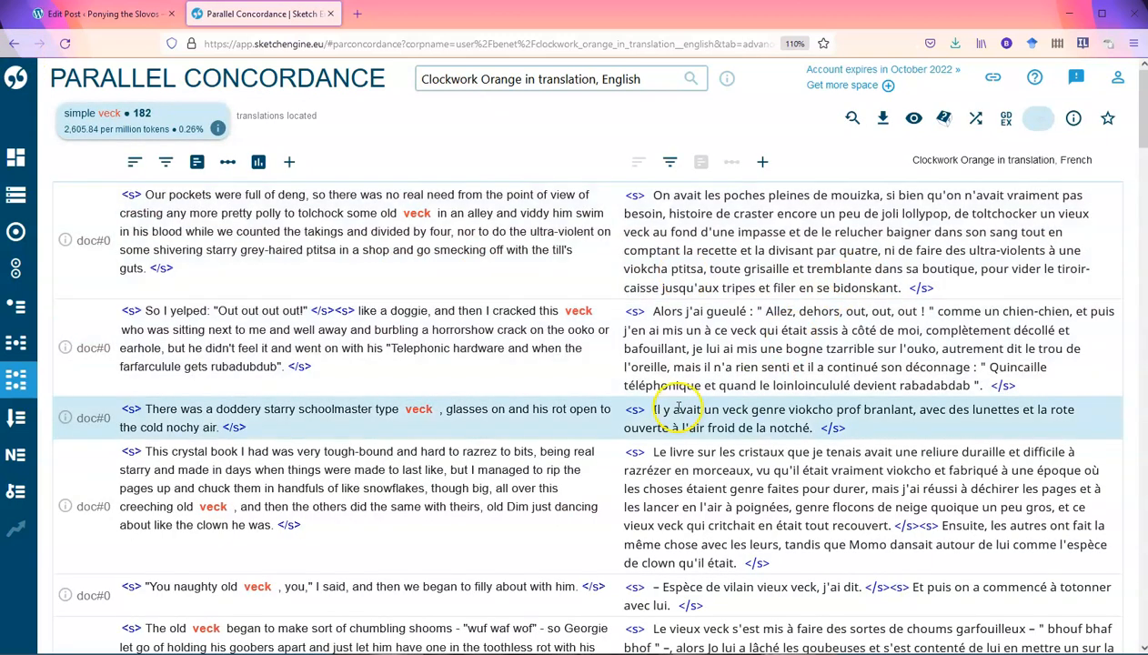
- Run a basic parallel concordance search for "veck" in French with English as the aligned language
left_click(20, 387)
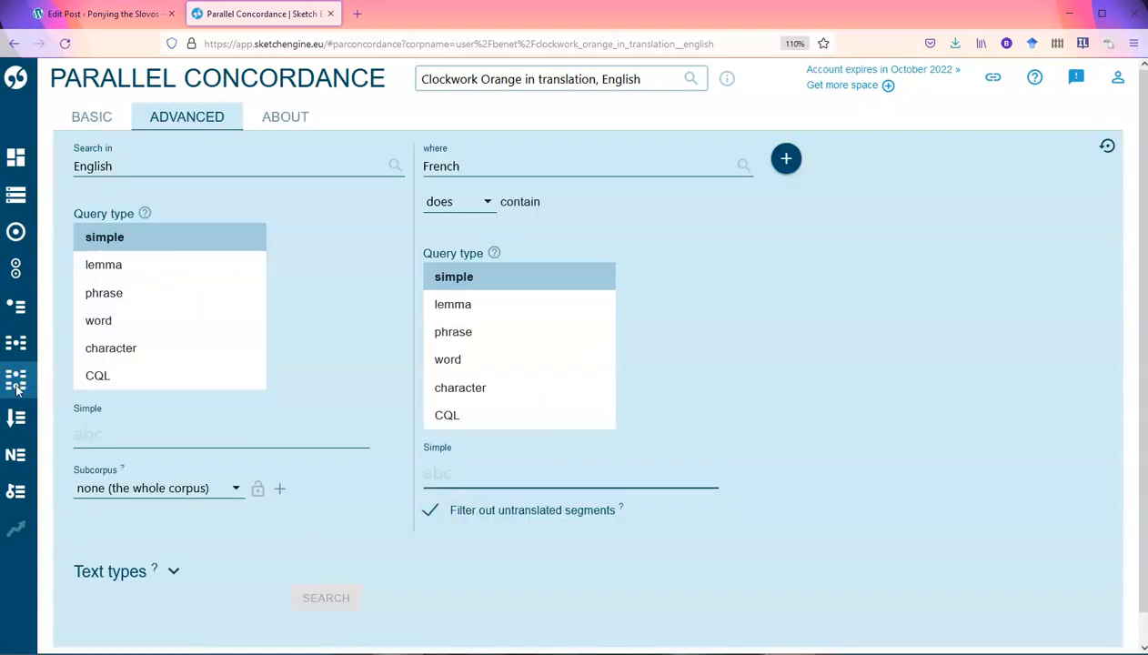
left_click(107, 166)
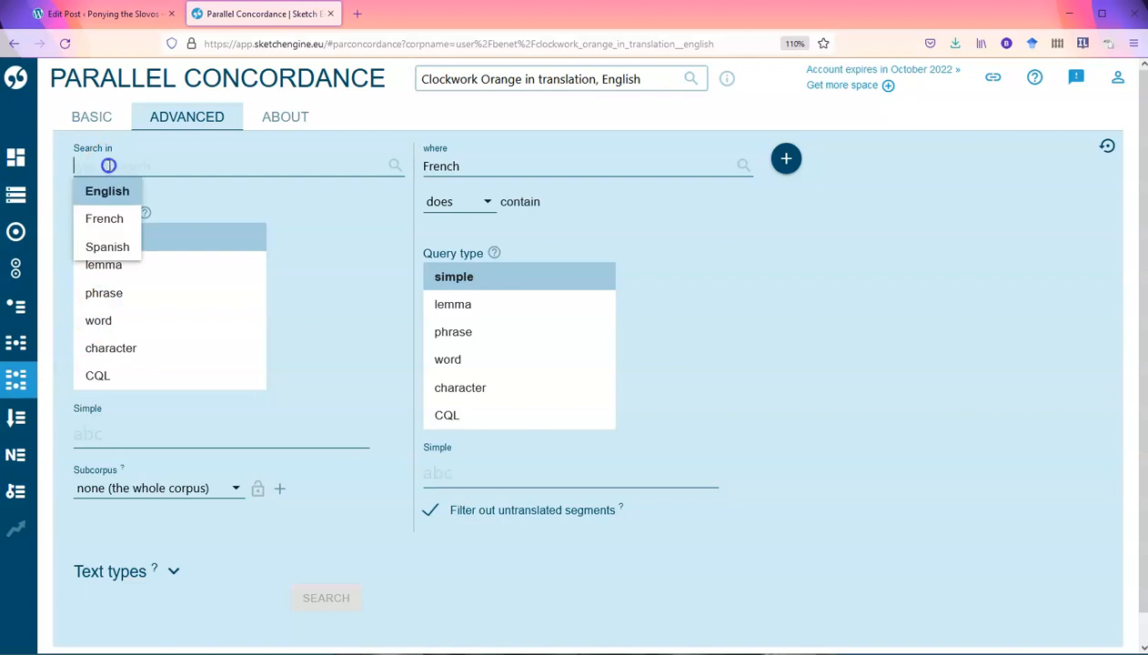
left_click(103, 224)
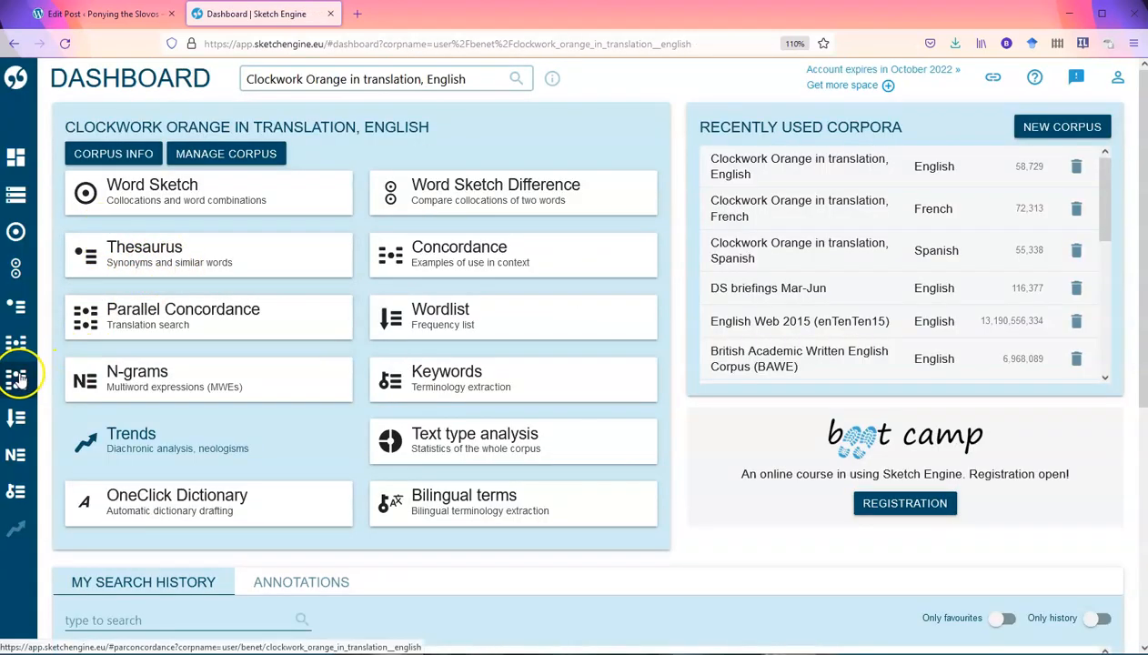
left_click(17, 378)
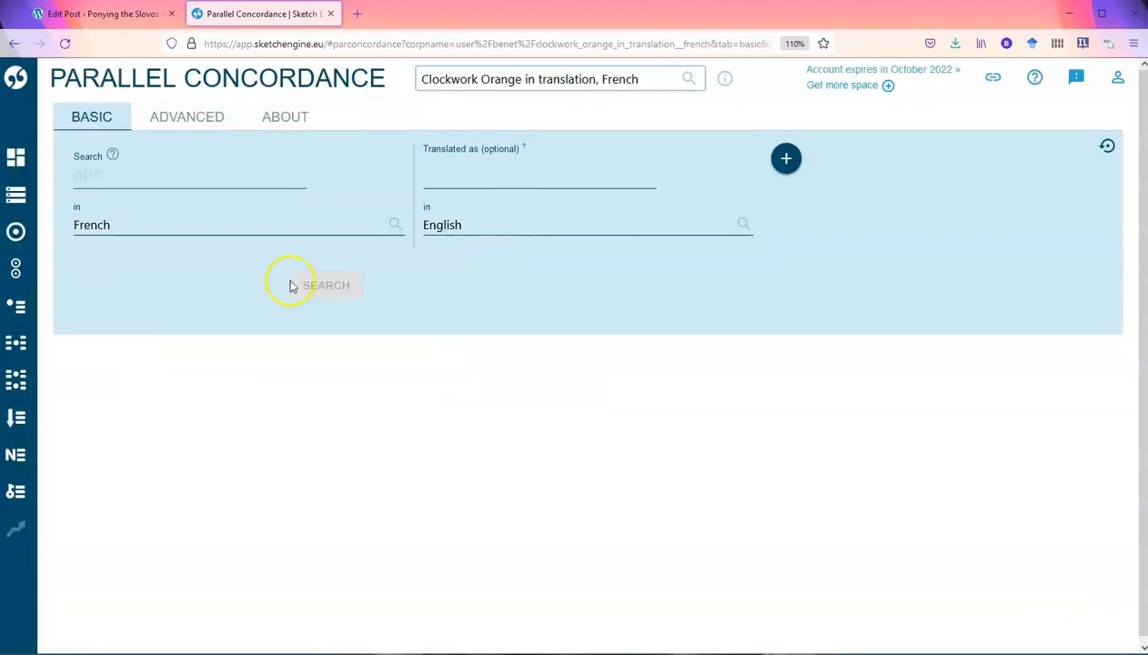
left_click(100, 182)
type("veck")
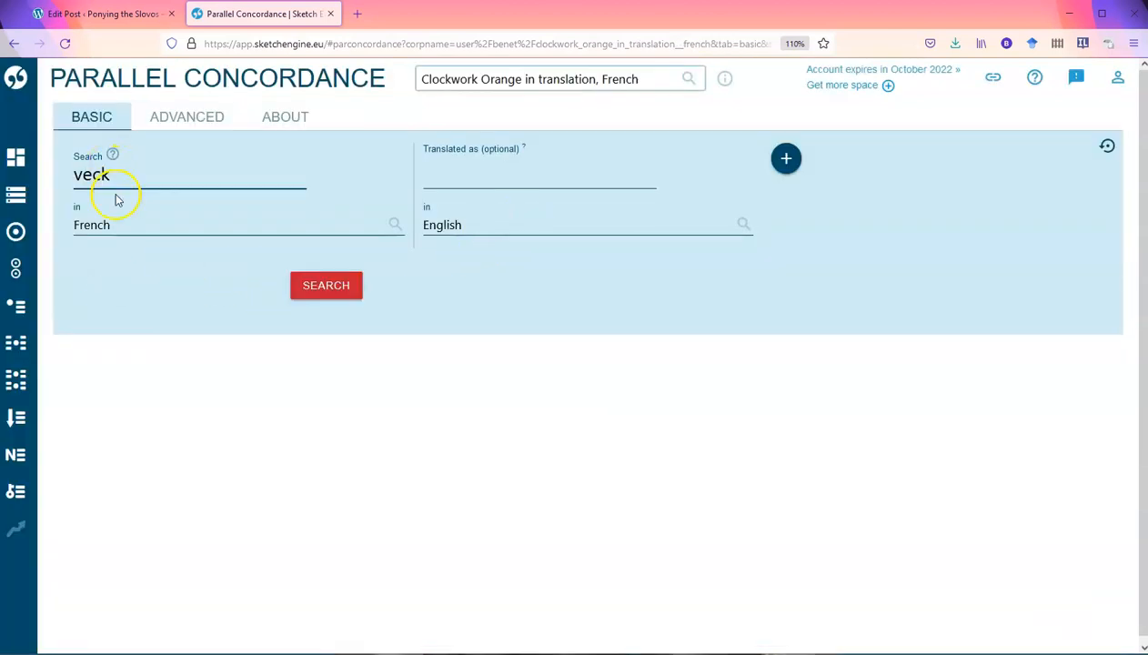
left_click(320, 286)
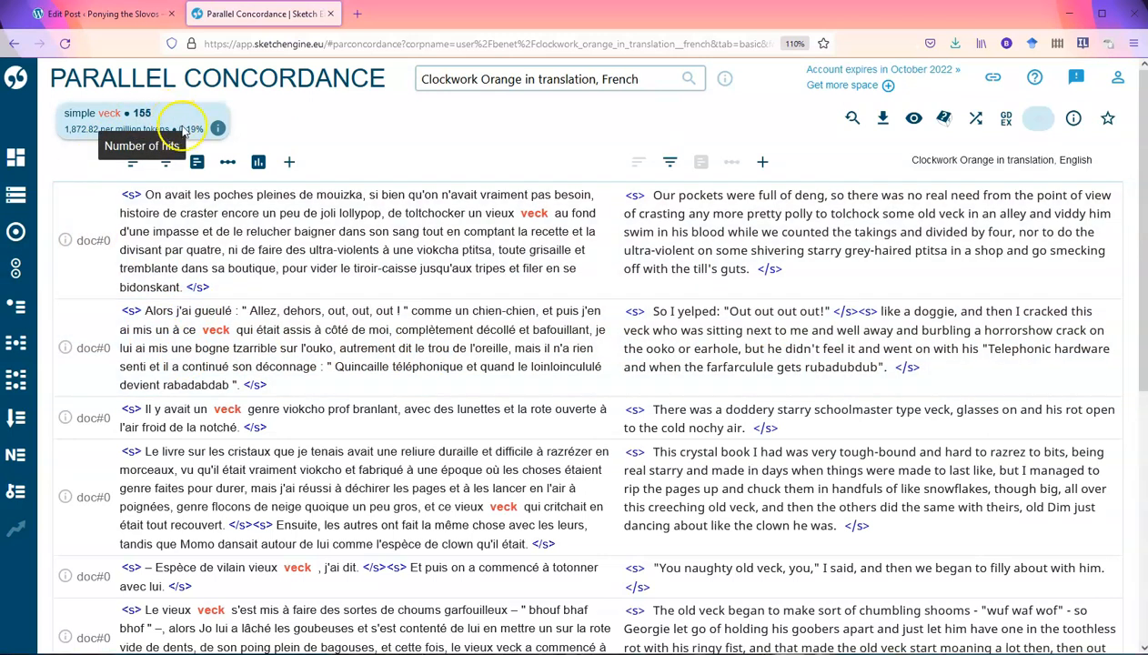
- Generate the frequency list of KWIC word forms for "veck" in the French text
left_click(195, 166)
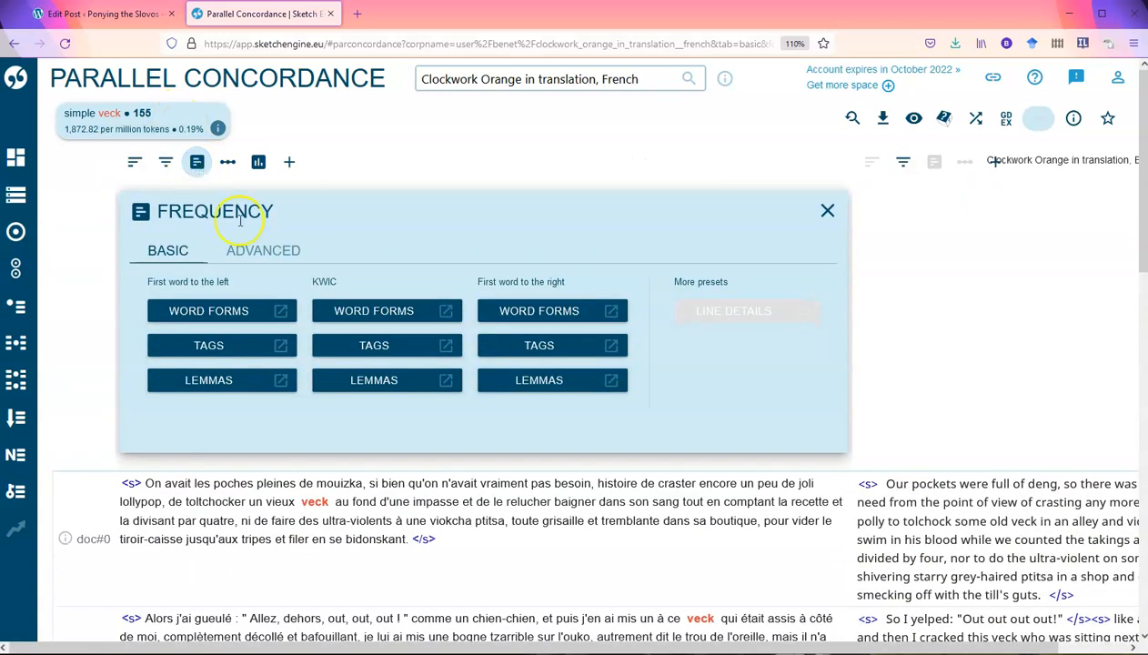
left_click(389, 311)
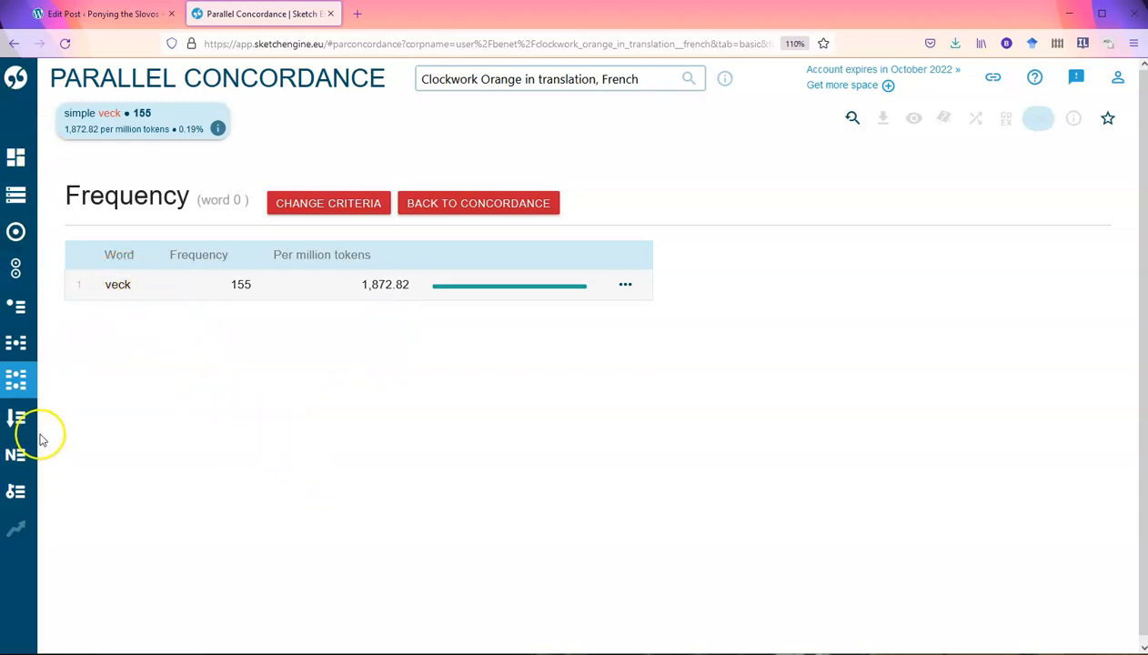
- Run a basic parallel concordance search for "veck|vecks" in French with English as the aligned language
mouse_move(20, 378)
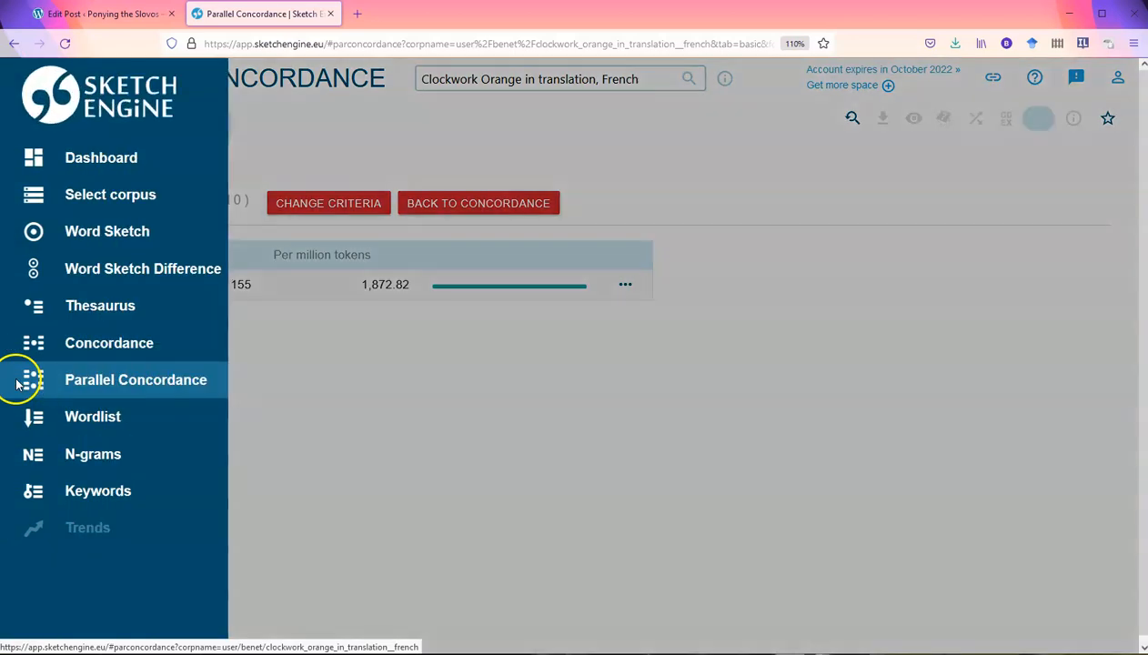
left_click(82, 386)
left_click(131, 178)
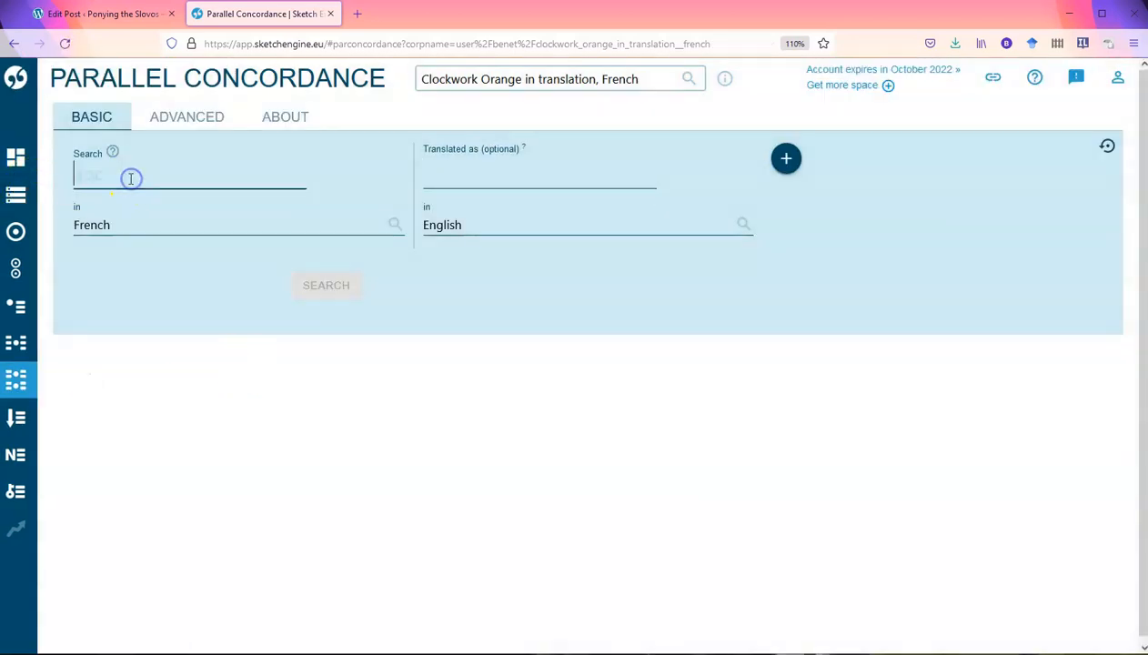
type("veck|vecks")
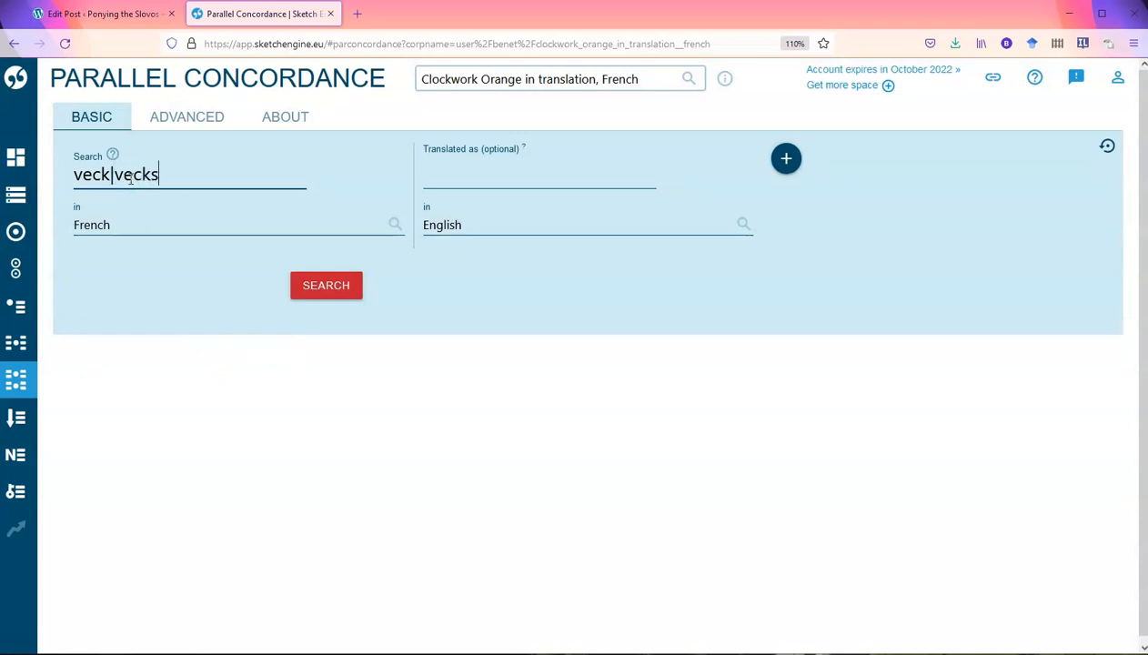
left_click(328, 287)
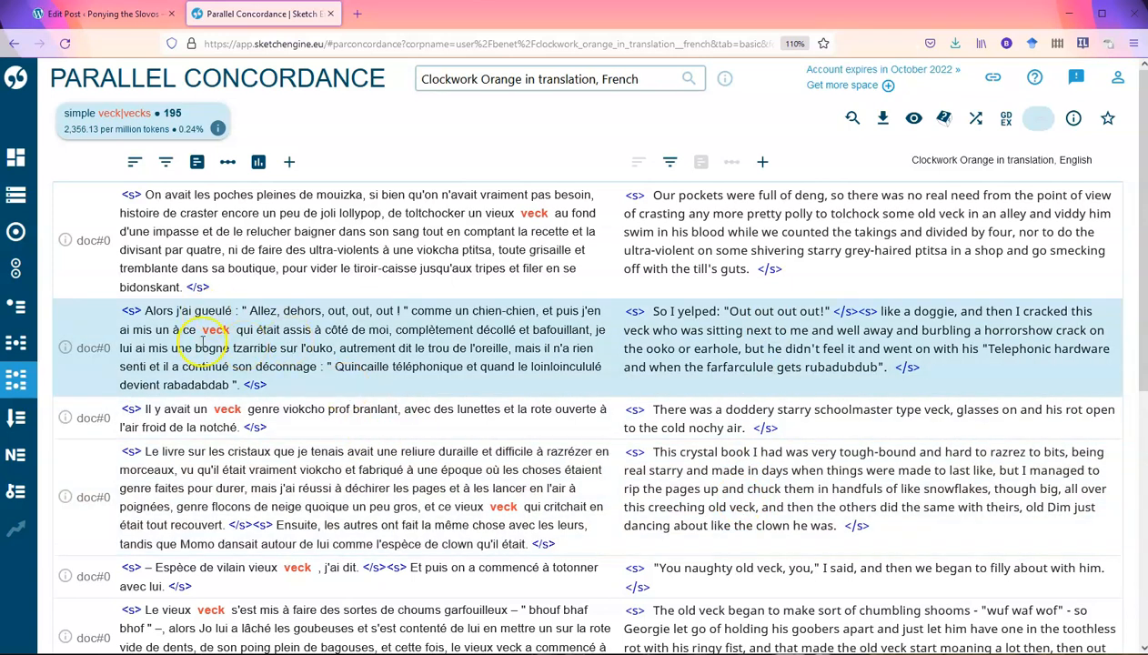
- Search the parallel concordance for "veck" in English aligned with Spanish, and highlight the Spanish renderings "cheloveco" and "veco" in the first two lines
mouse_move(43, 382)
left_click(128, 373)
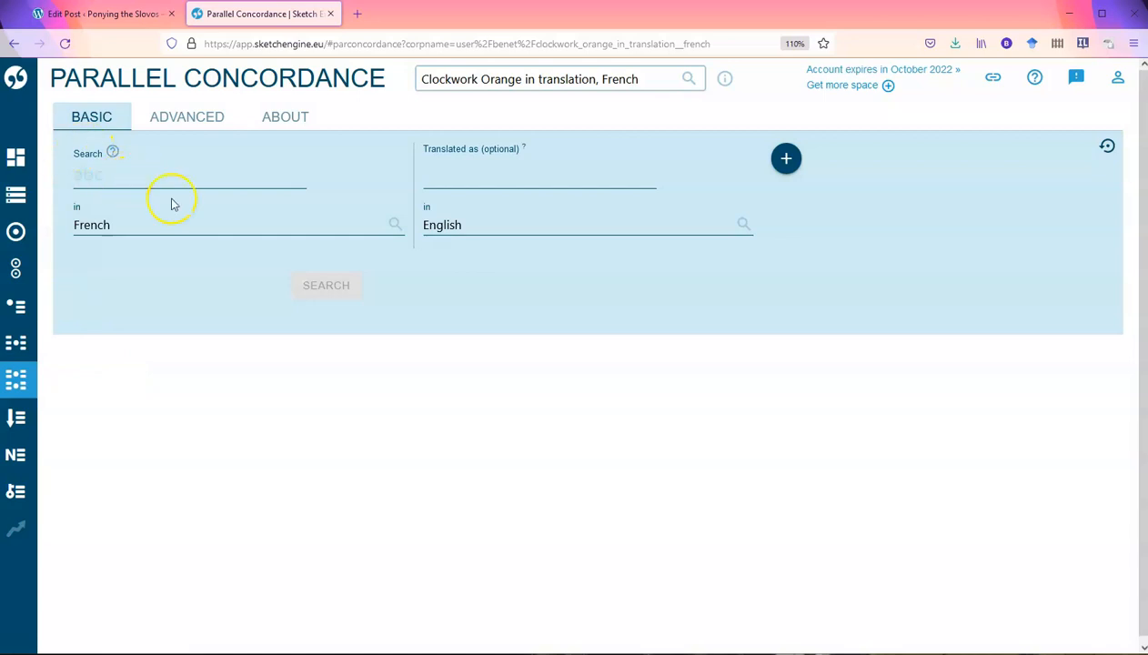
left_click(103, 218)
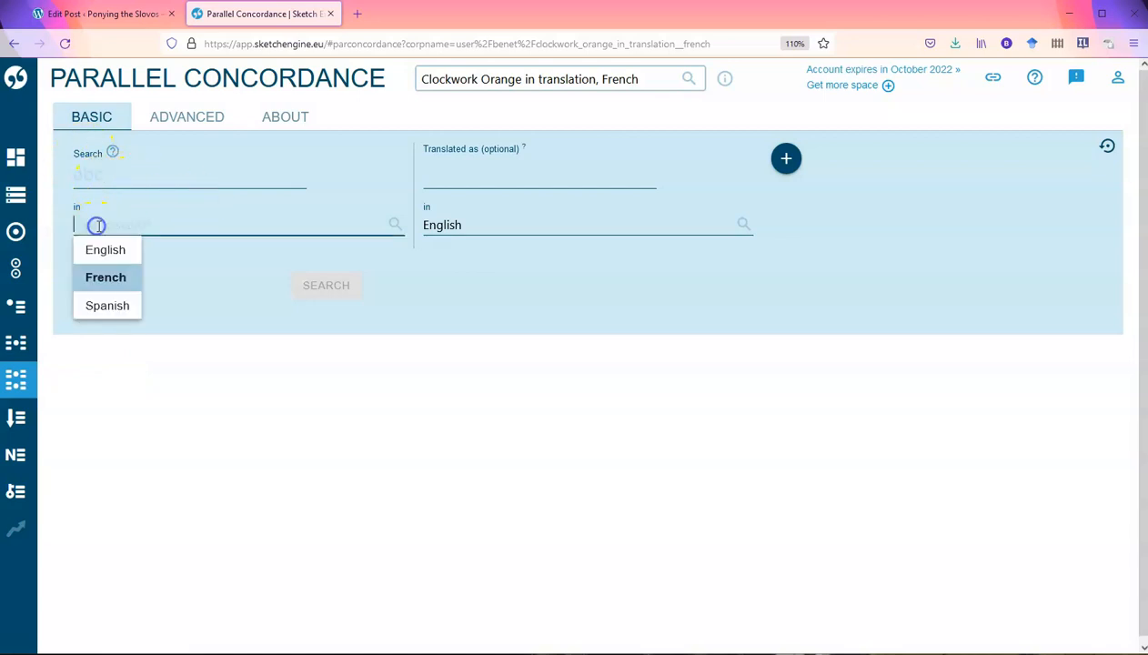
left_click(107, 249)
left_click(111, 175)
type("veck")
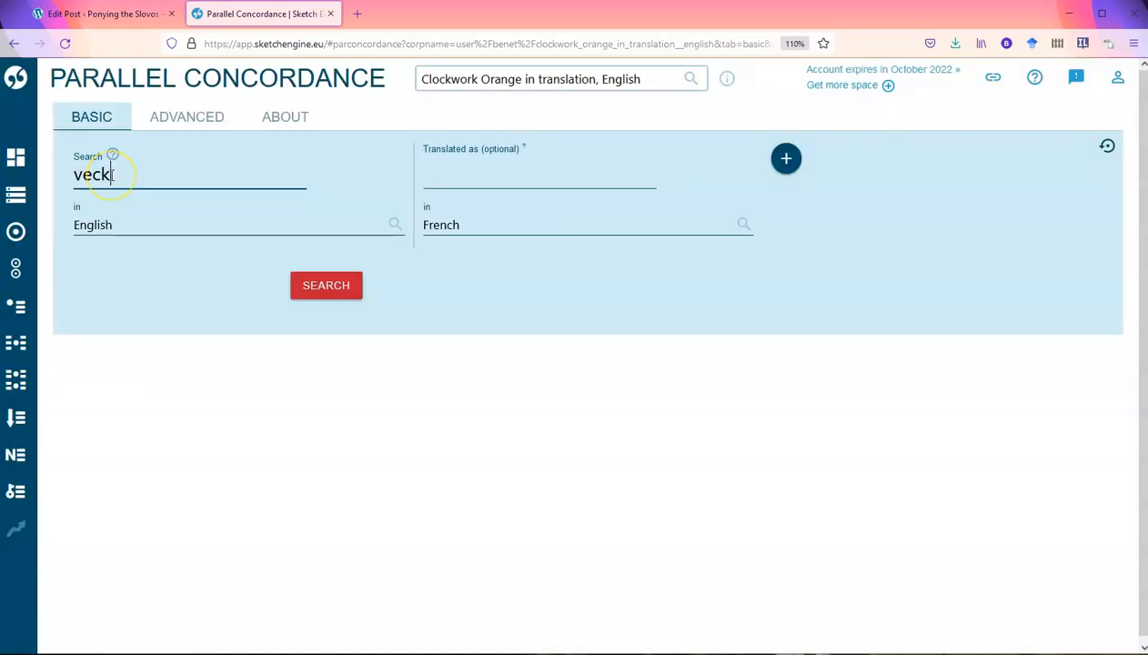
left_click(452, 225)
left_click(461, 277)
left_click(312, 287)
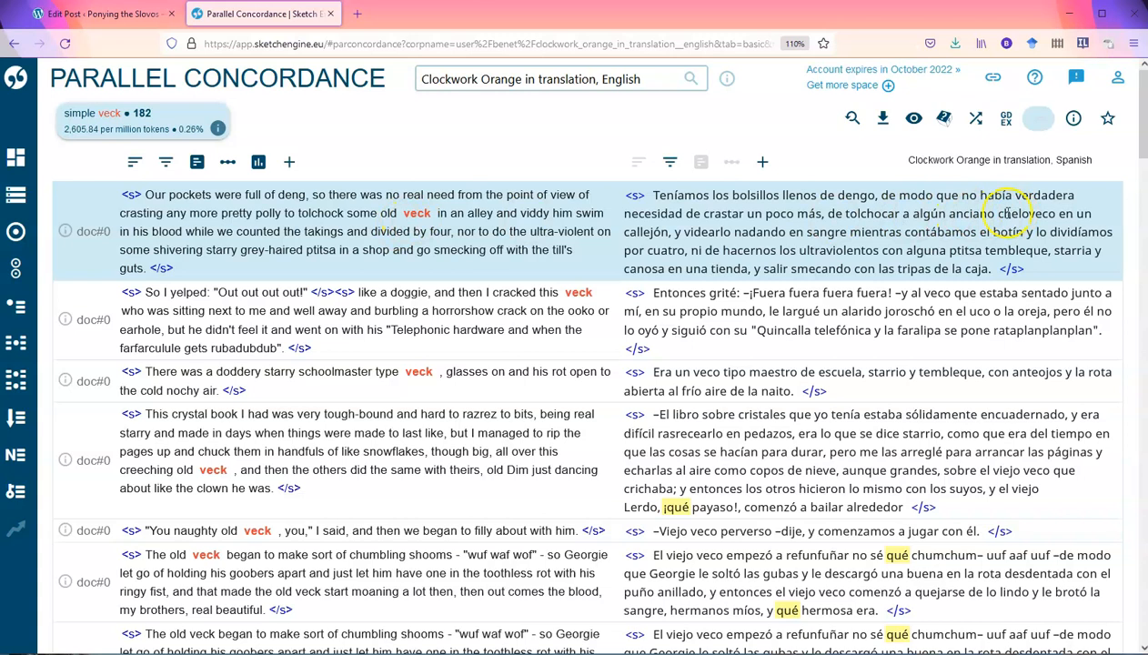
left_click_drag(1001, 213, 1057, 215)
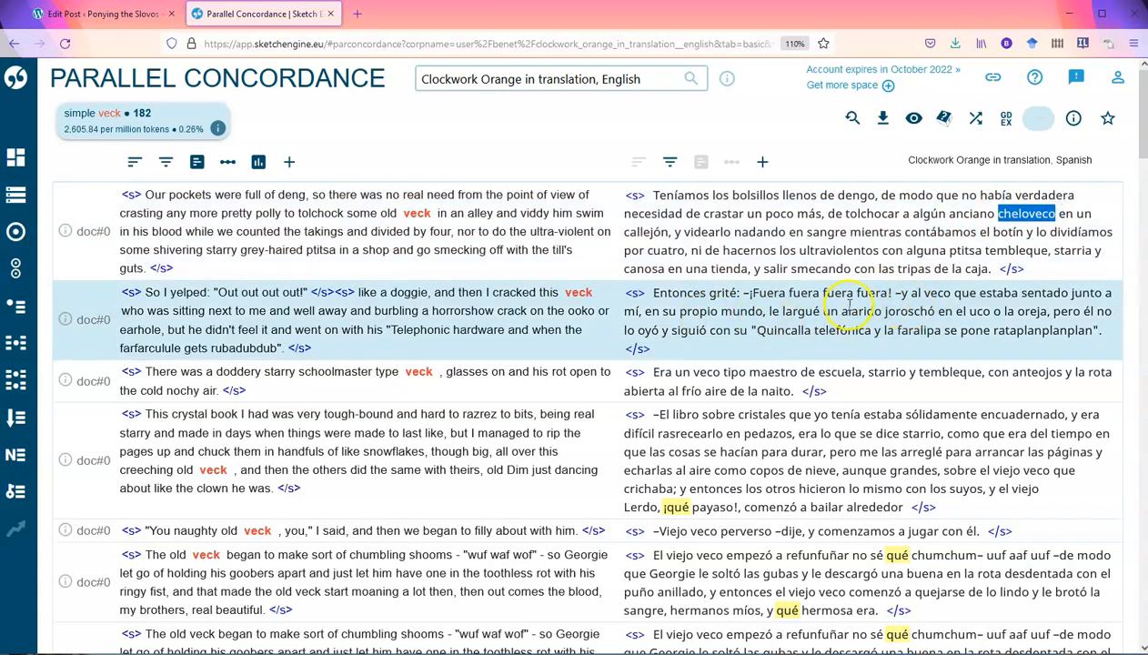
left_click_drag(924, 294, 954, 294)
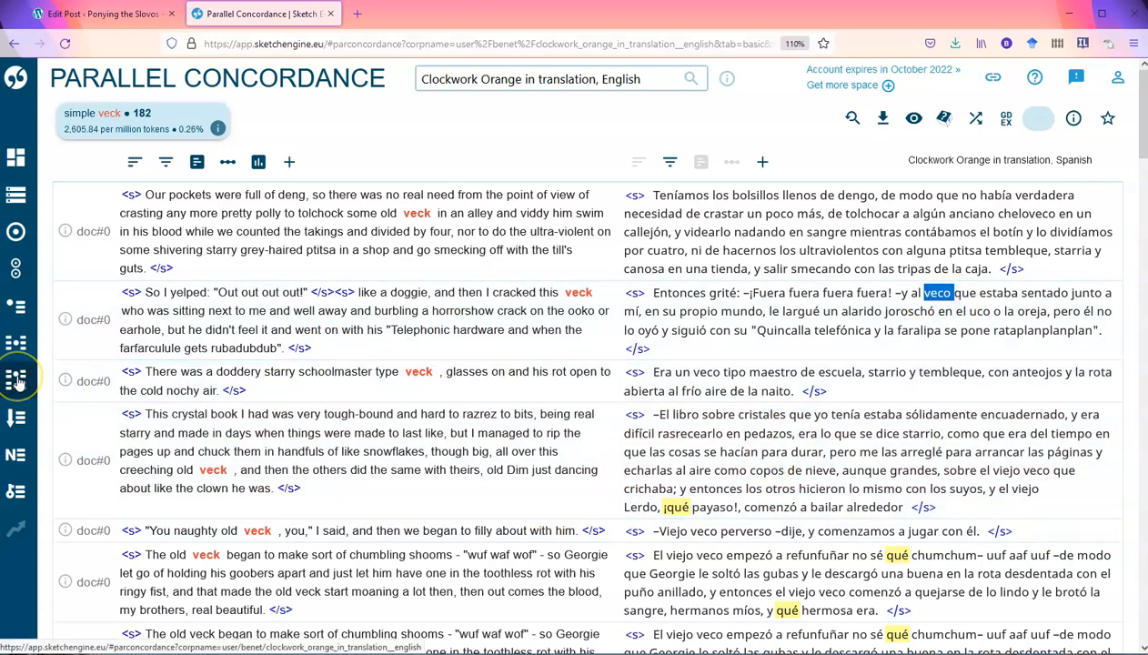
- Run a basic parallel concordance search for "veco|vecos" in Spanish aligned with English and look through the first page of lines
mouse_move(18, 382)
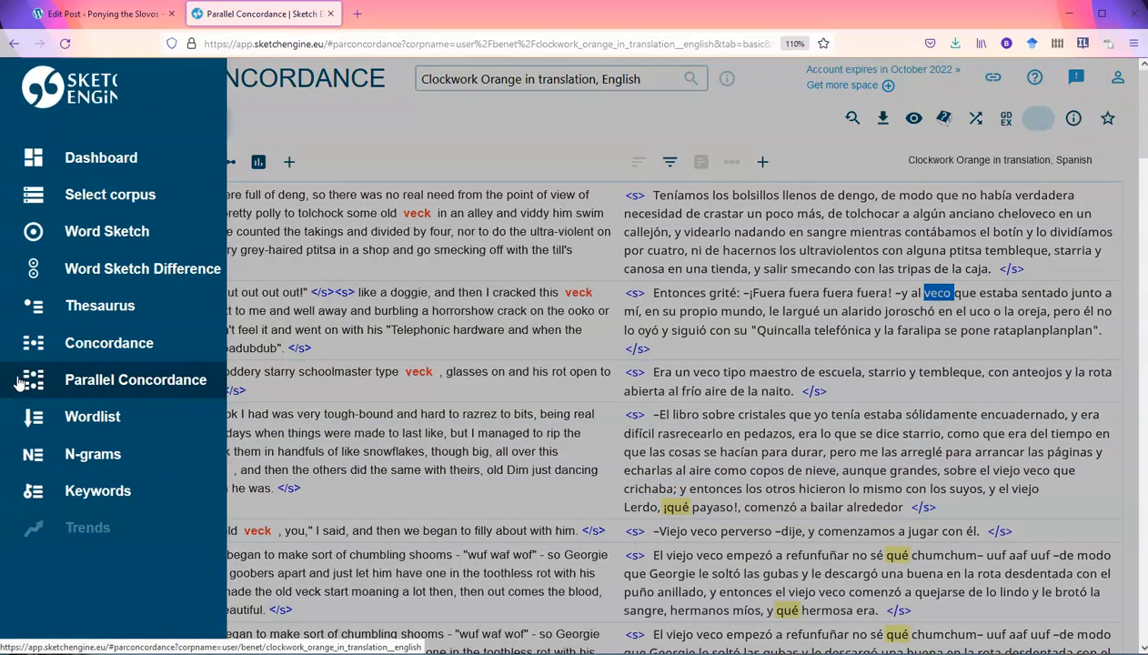
left_click(84, 380)
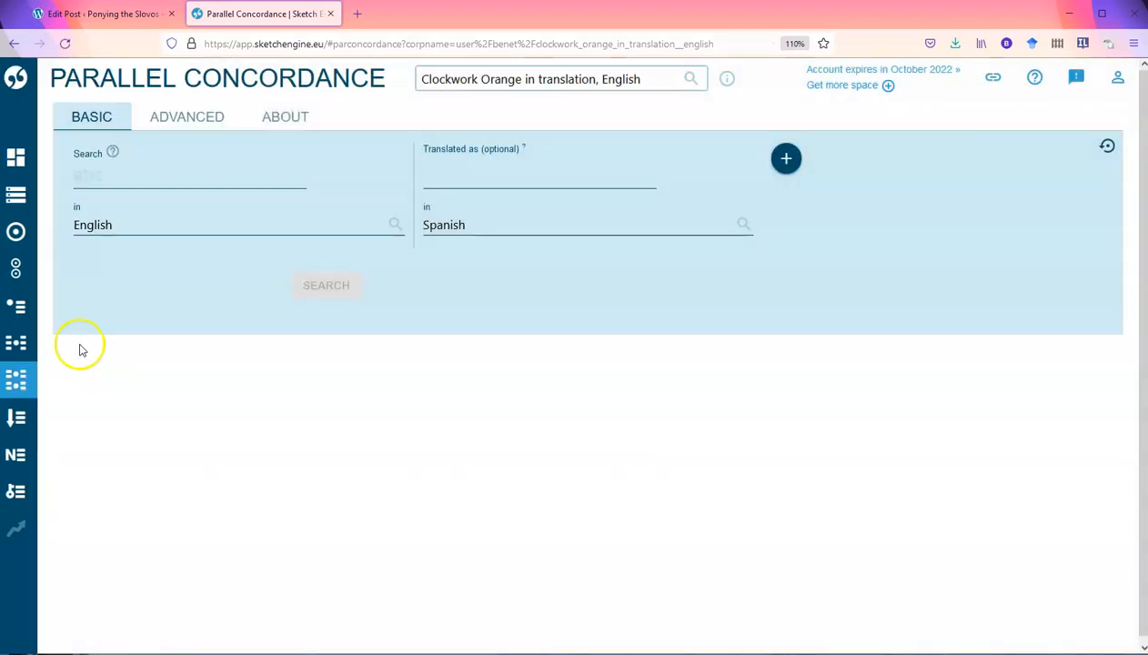
left_click(89, 223)
left_click(106, 303)
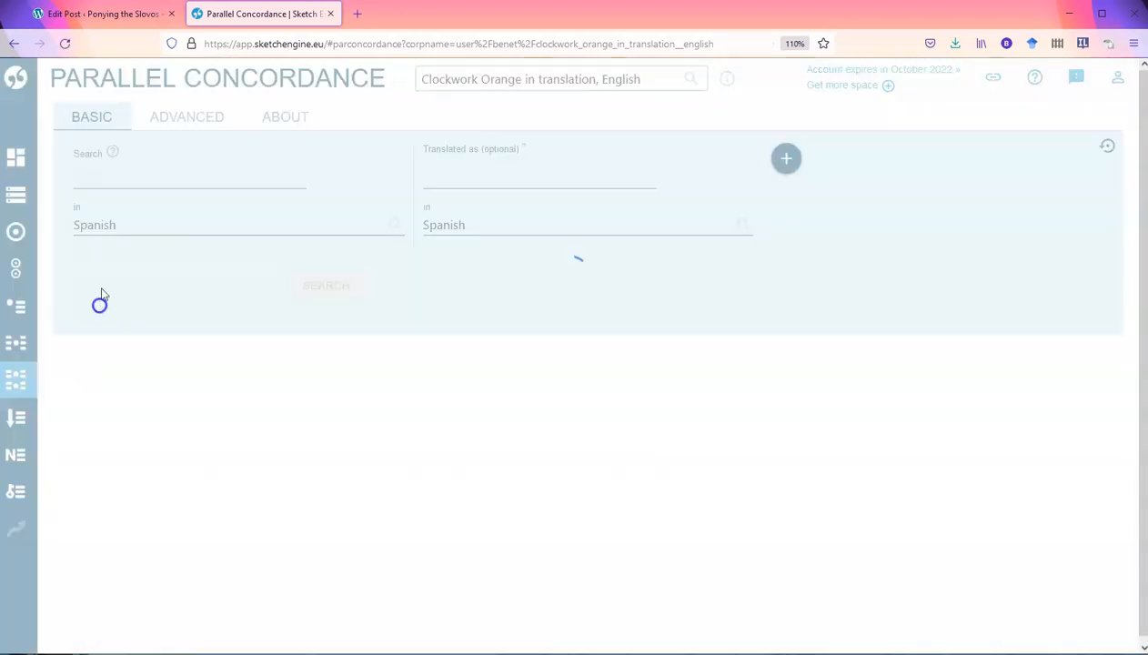
left_click(118, 174)
type("veco|")
type("voc")
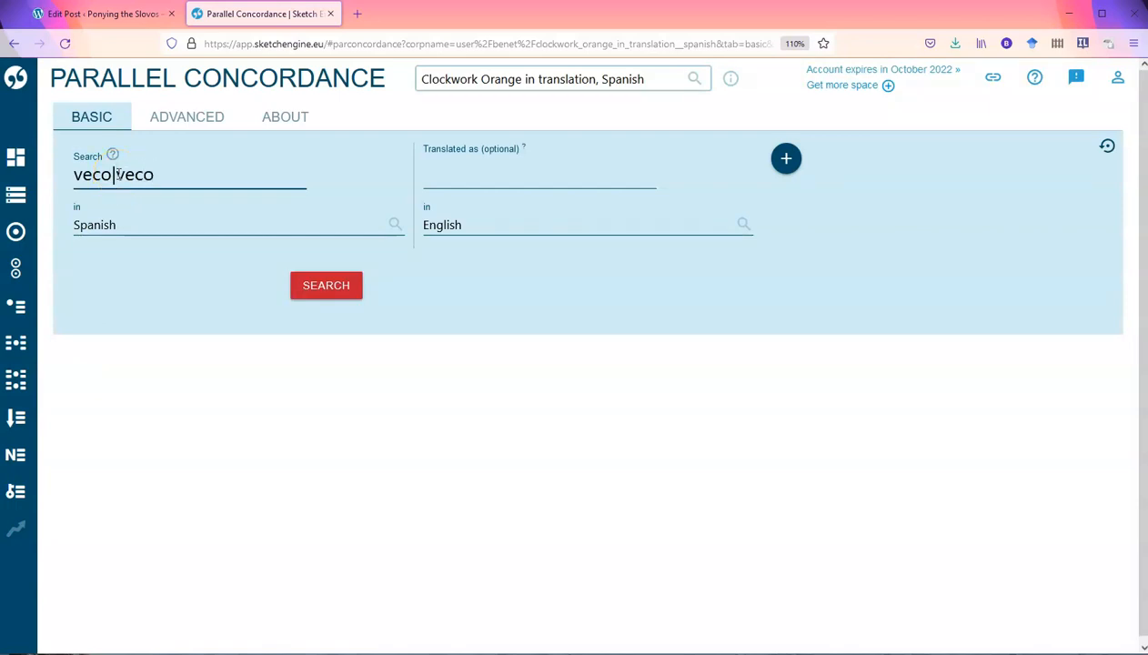
left_click(325, 284)
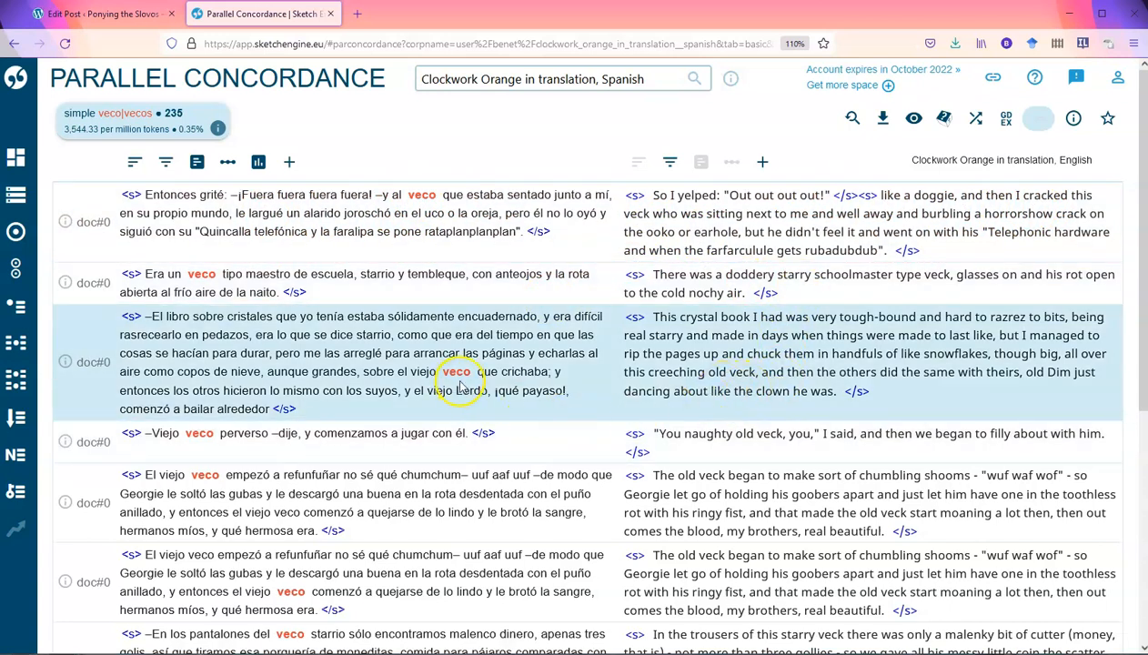
scroll(460, 387, "down", 5)
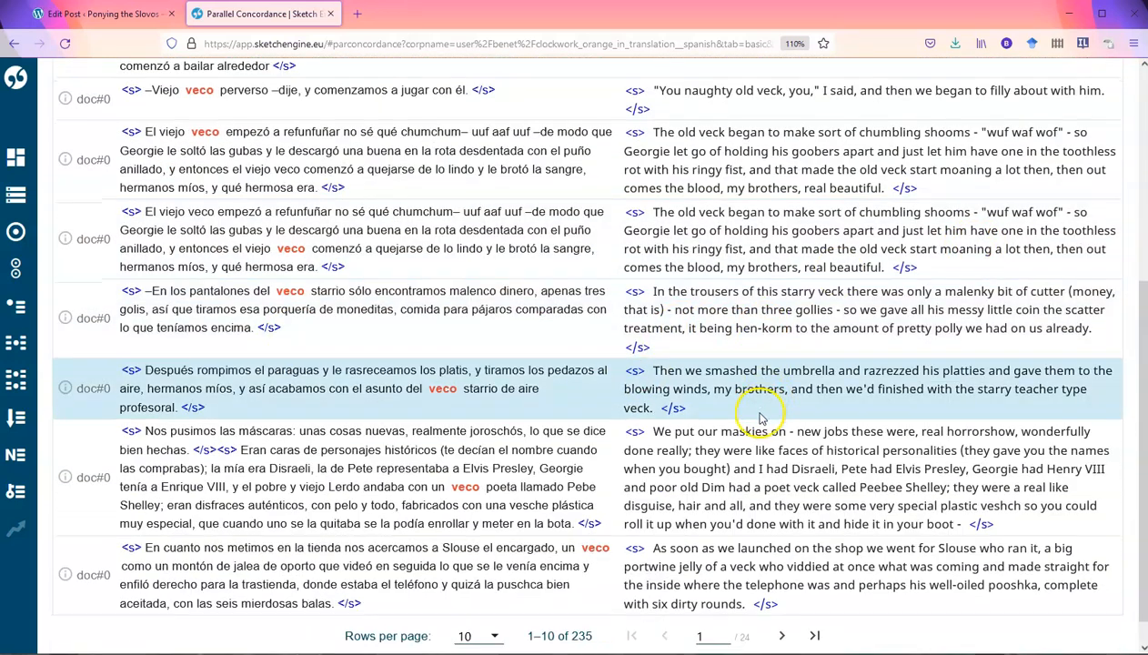
scroll(592, 486, "down", 1)
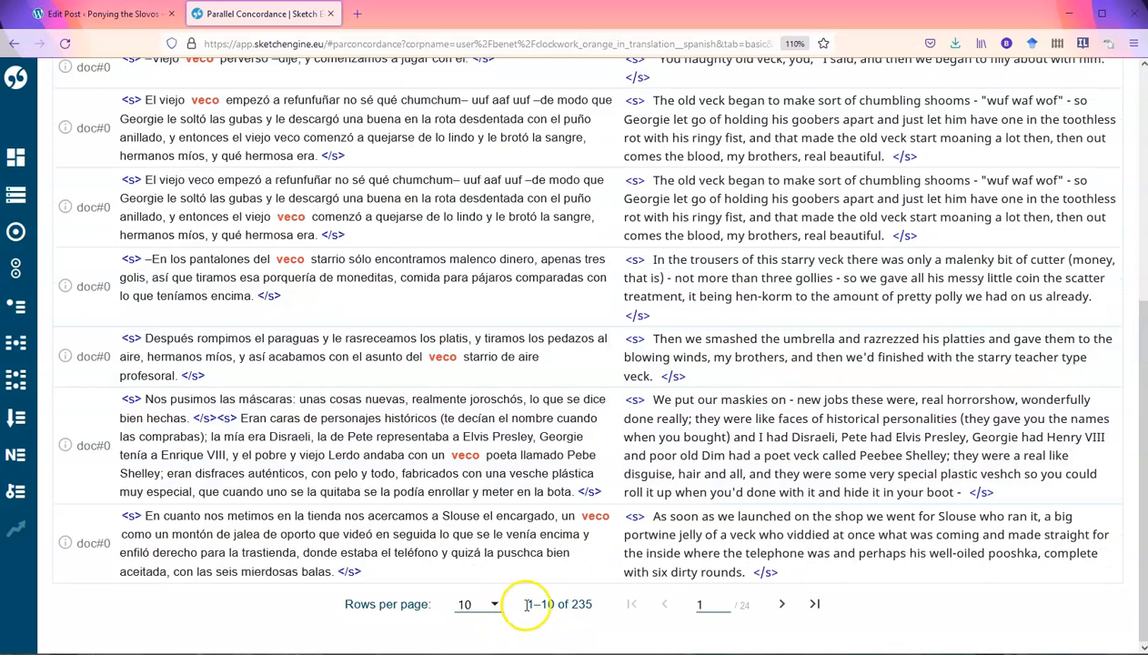
scroll(510, 398, "up", 5)
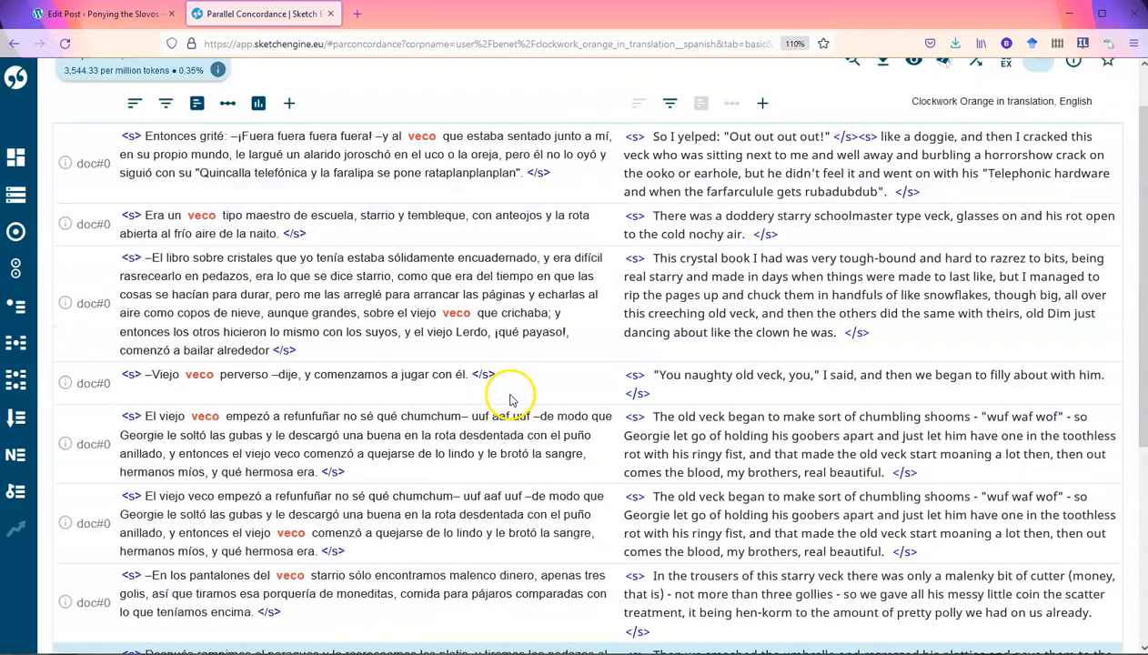